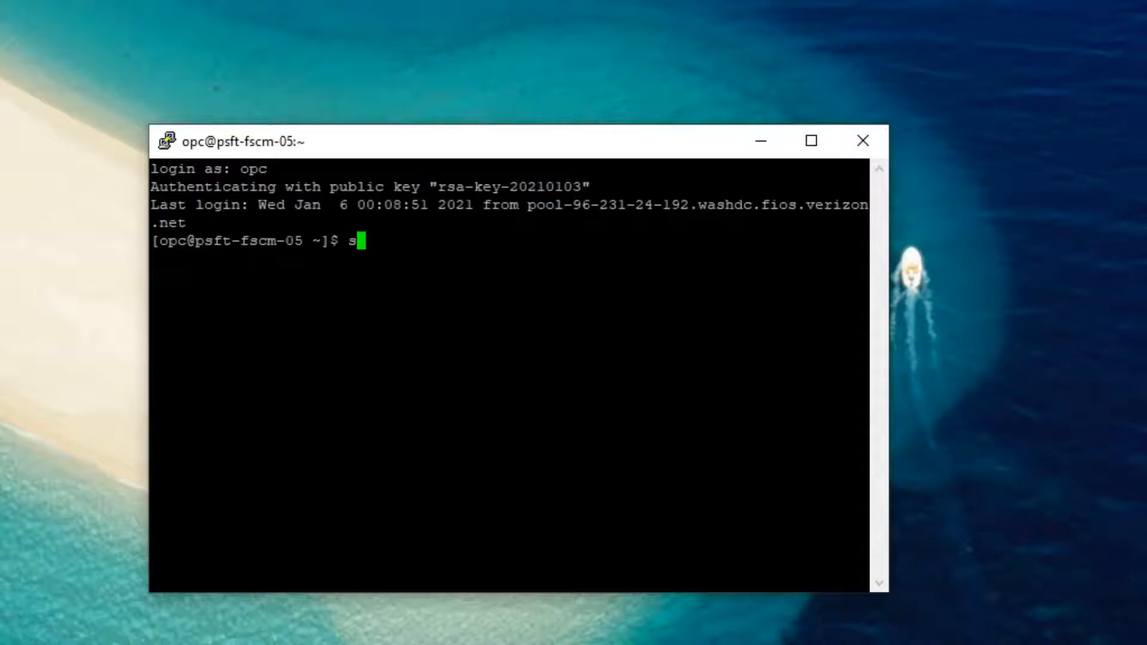
# - Become root with sudo -s and clear the terminal
pyautogui.write('udo -s')
pyautogui.press('Return')
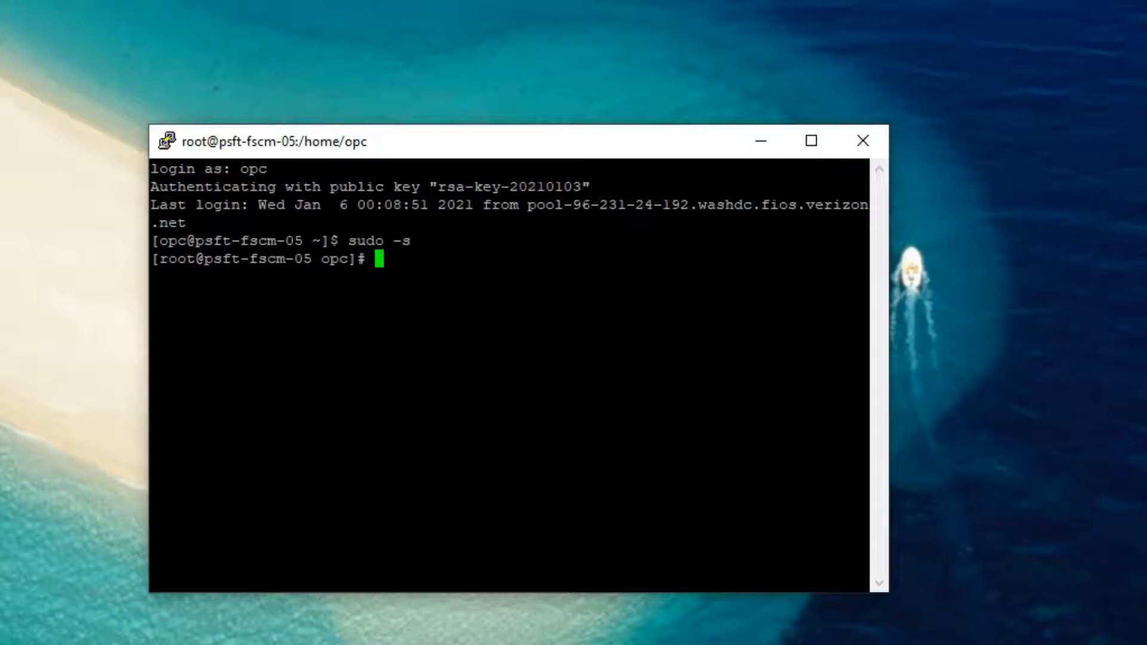
pyautogui.hotkey('ctrl', 'l')
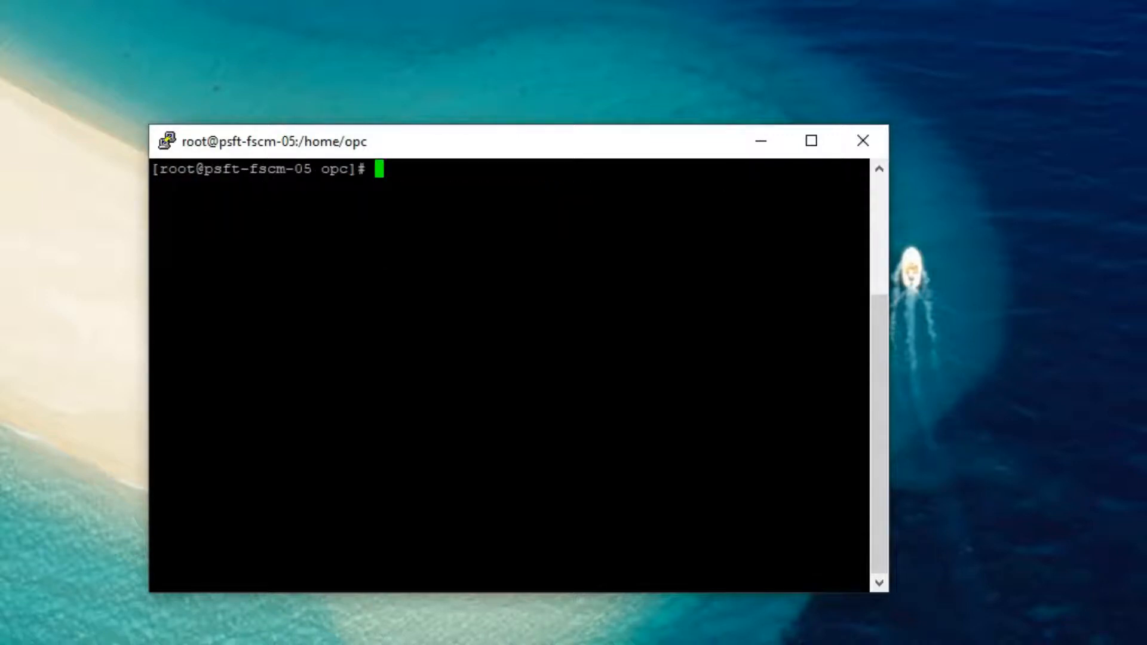
# - Permanently add TCP port 1521 to the public firewall zone
pyautogui.moveTo(203, 169); pyautogui.dragTo(153, 169)
pyautogui.doubleClick(419, 170)
pyautogui.click(418, 170)
pyautogui.write('firewal')
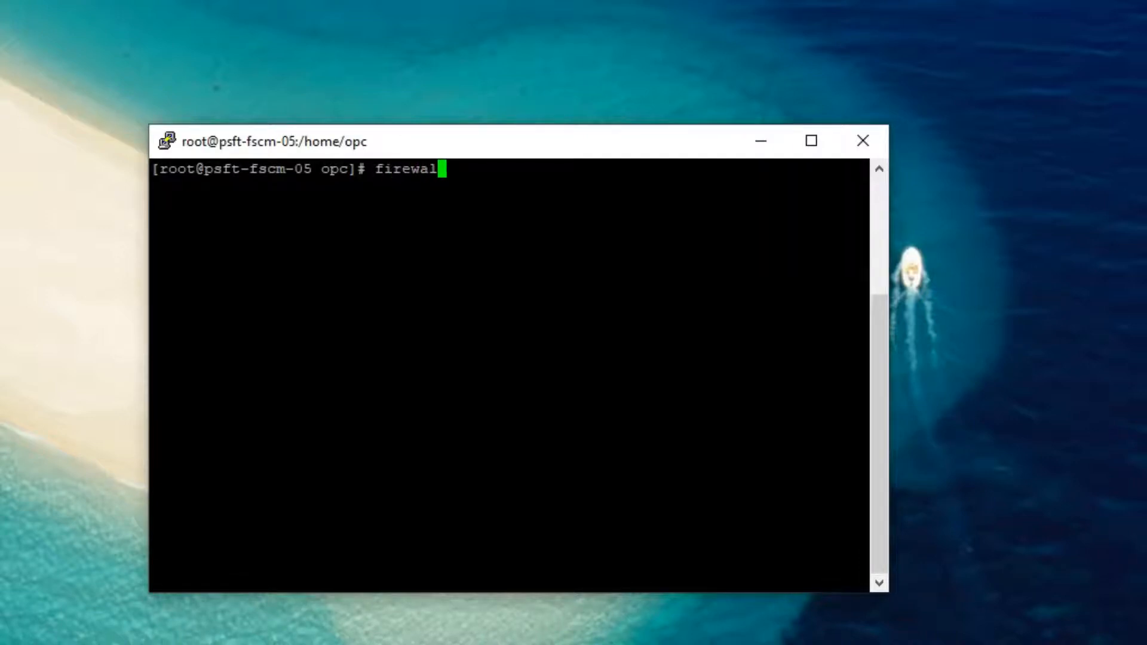
pyautogui.write('l-cmd --permanent --zone=pub')
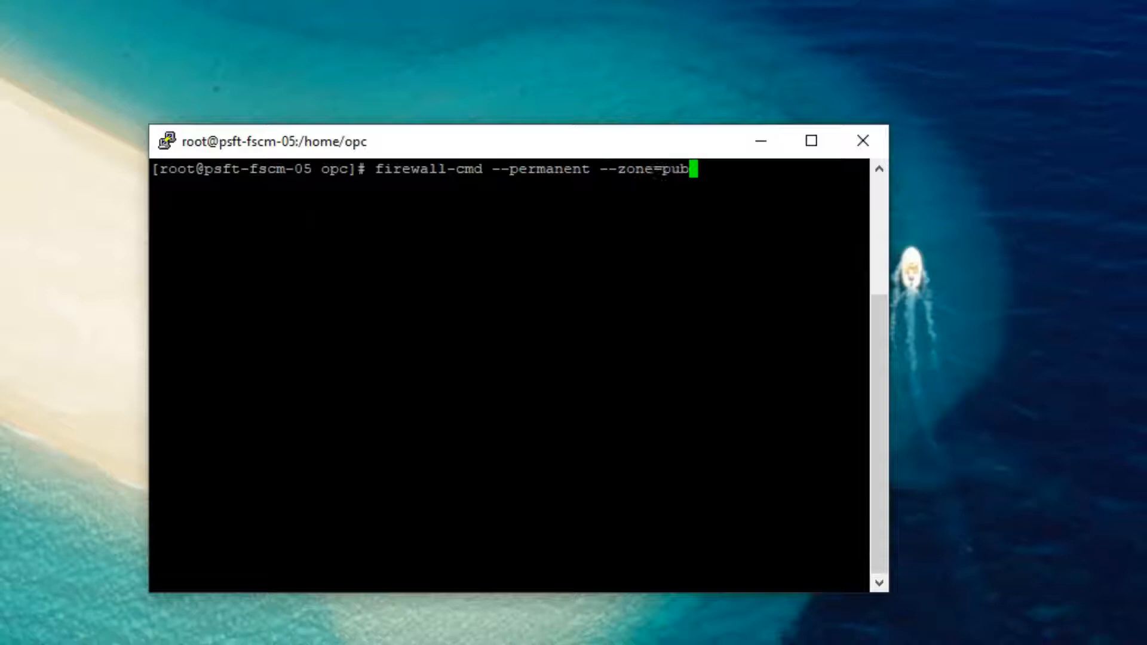
pyautogui.write('lic --add-port=1521/tcp')
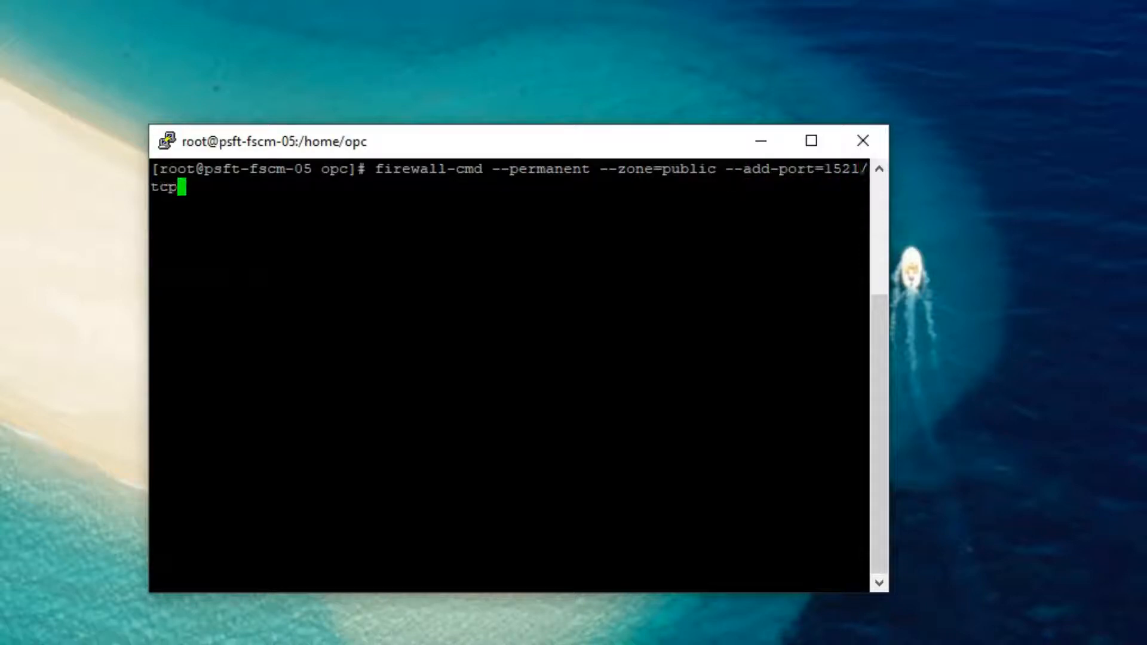
pyautogui.press('Return')
# - Reload the firewall and list the public zone's ports, checking 1521 beside 8000, 9000 and 5601
pyautogui.write('firewall-cmd --reload')
pyautogui.press('Return')
pyautogui.write('firewall-cmd --permane')
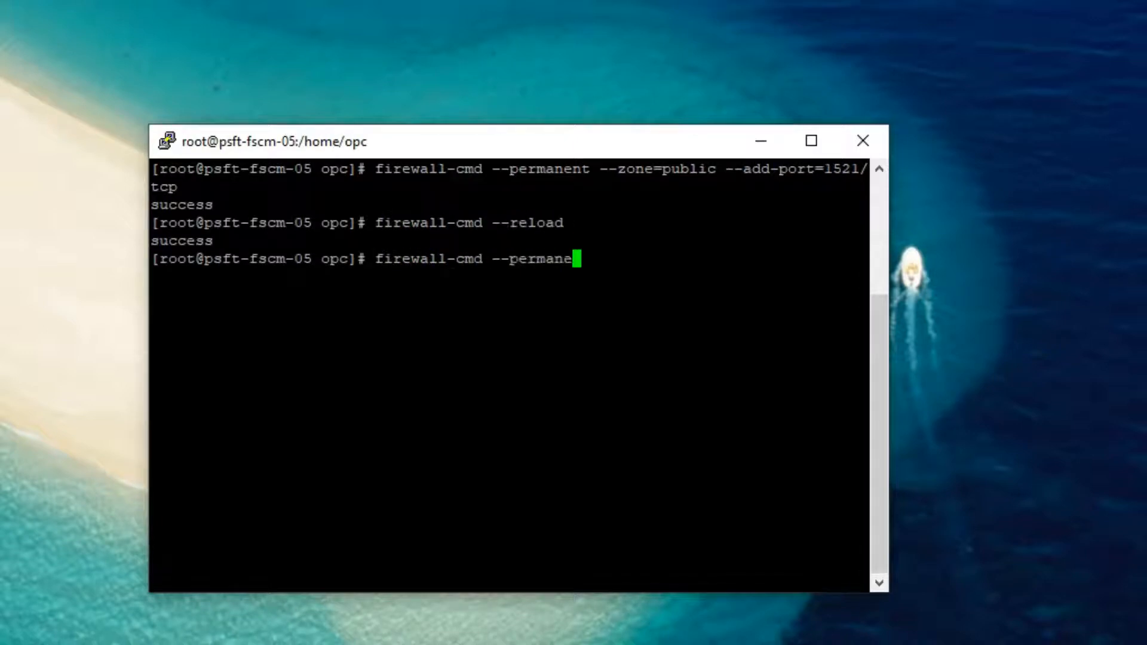
pyautogui.write('nt --zone=public')
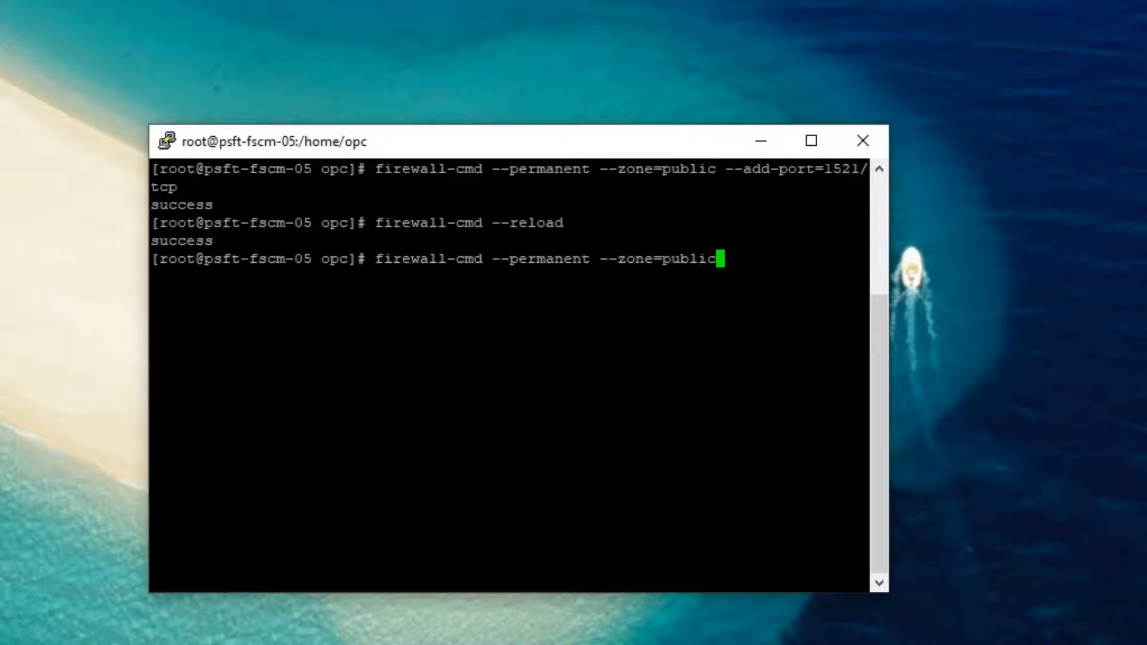
pyautogui.write(' --list-ports')
pyautogui.press('Return')
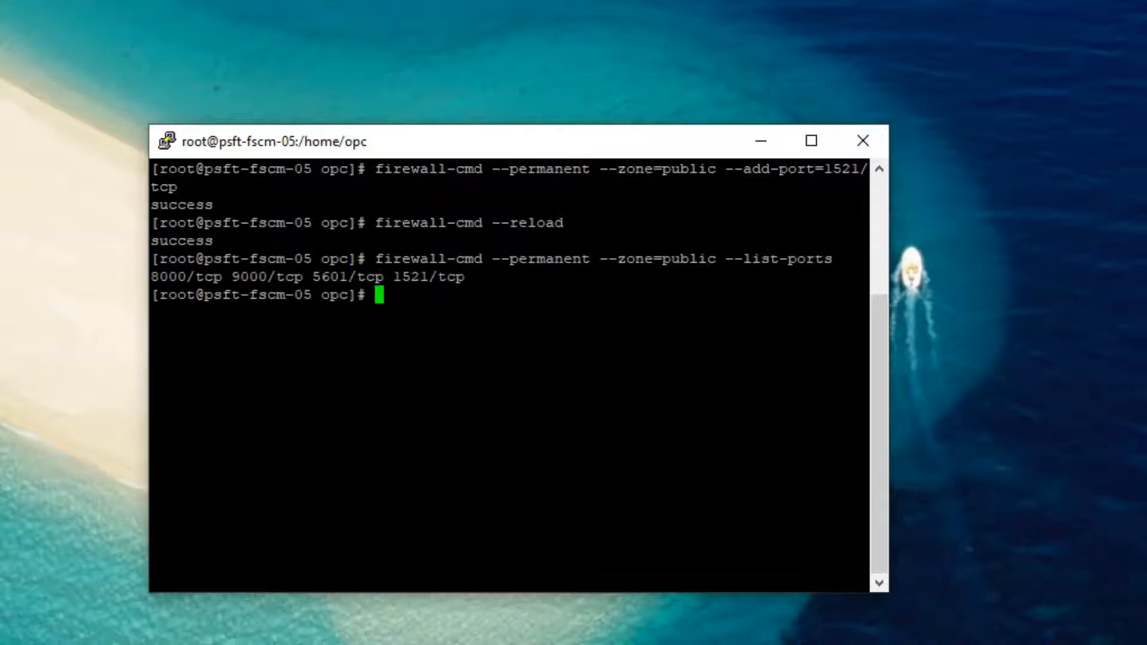
pyautogui.moveTo(438, 277); pyautogui.dragTo(395, 276)
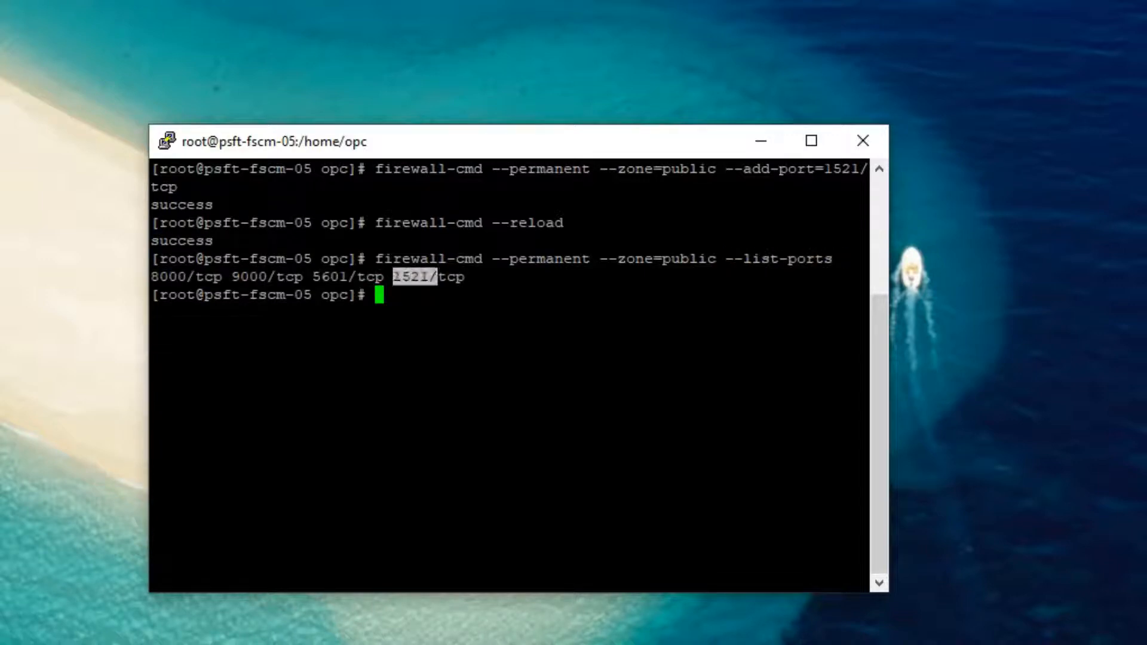
pyautogui.click(396, 278)
pyautogui.moveTo(150, 277); pyautogui.dragTo(357, 277)
pyautogui.click(357, 276)
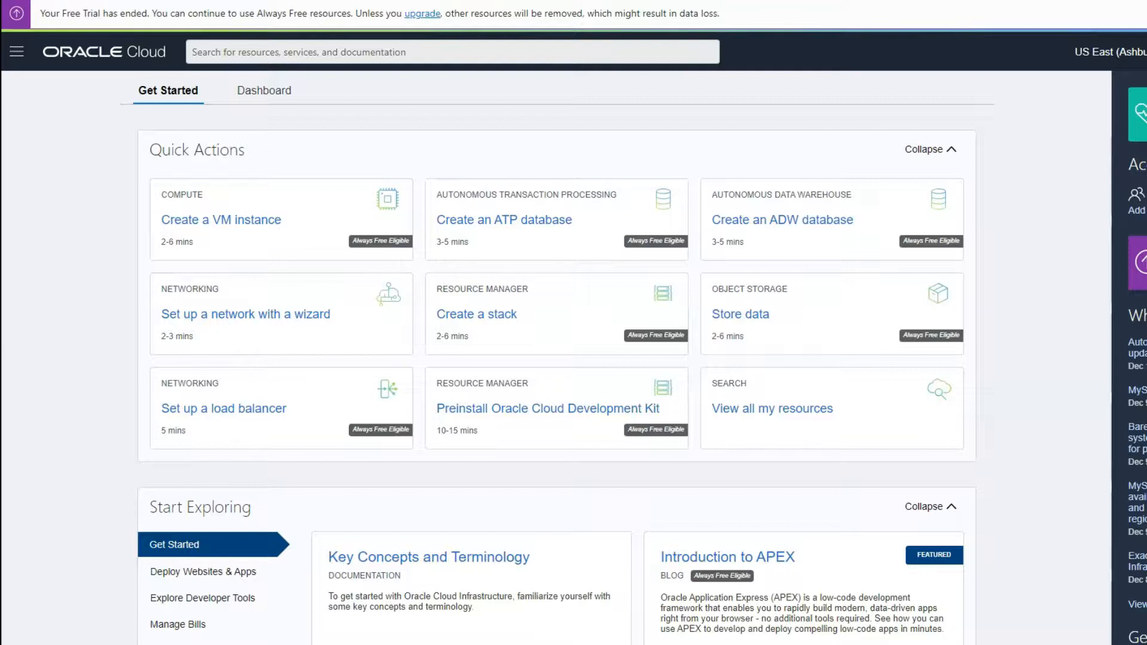
pyautogui.click(17, 51)
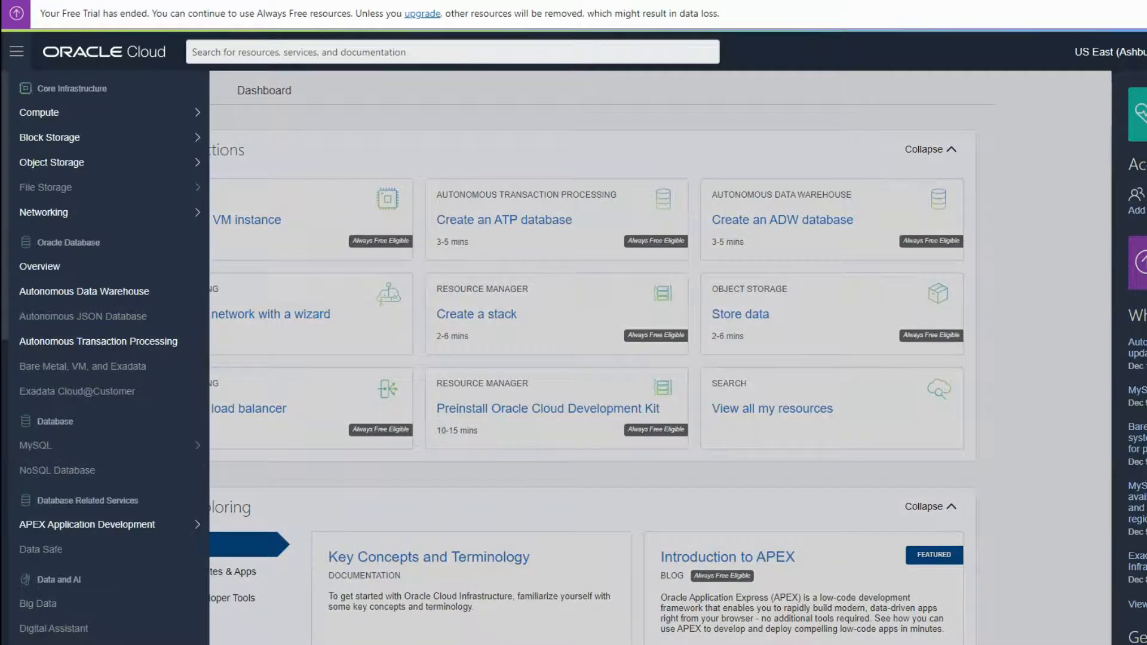
pyautogui.moveTo(72, 213)
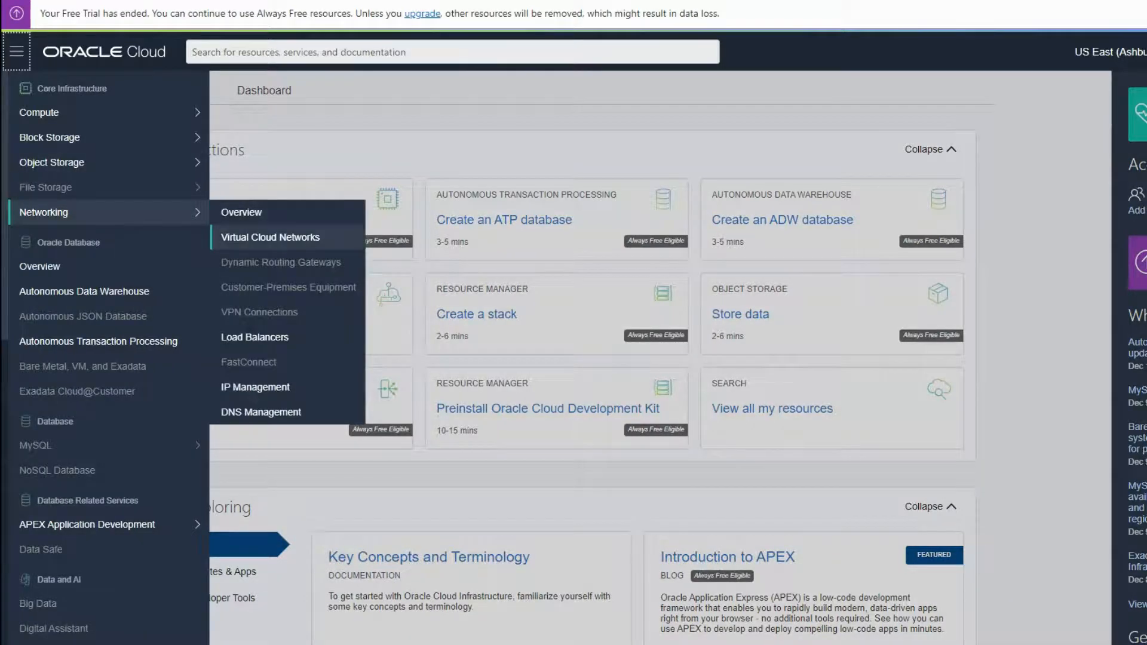
pyautogui.click(270, 237)
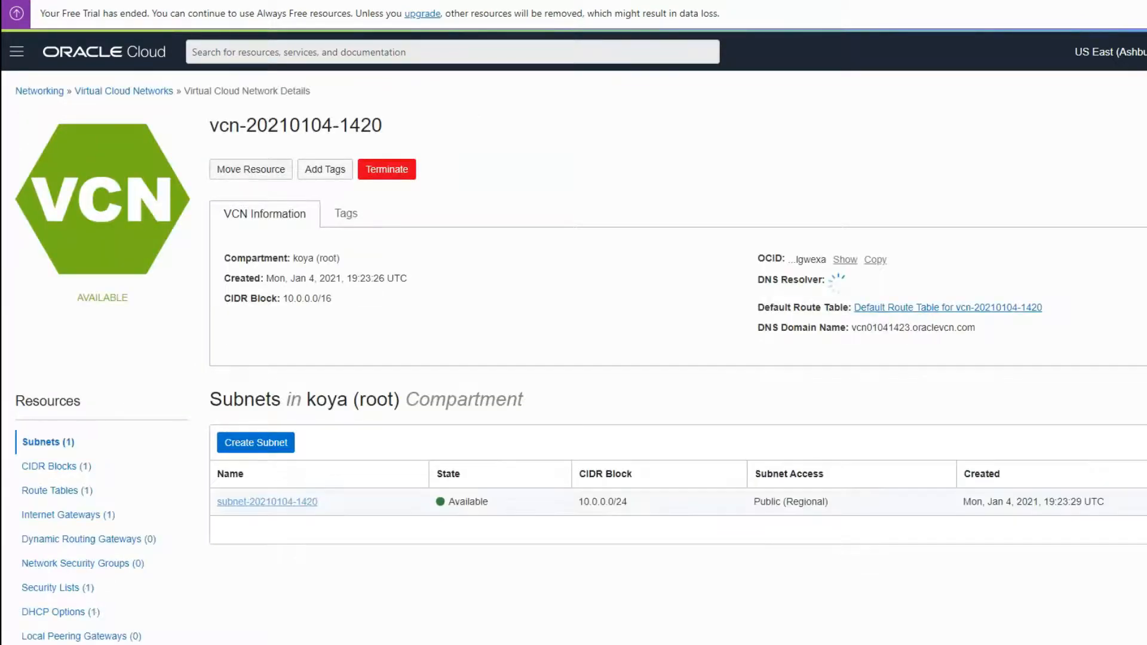
pyautogui.click(267, 494)
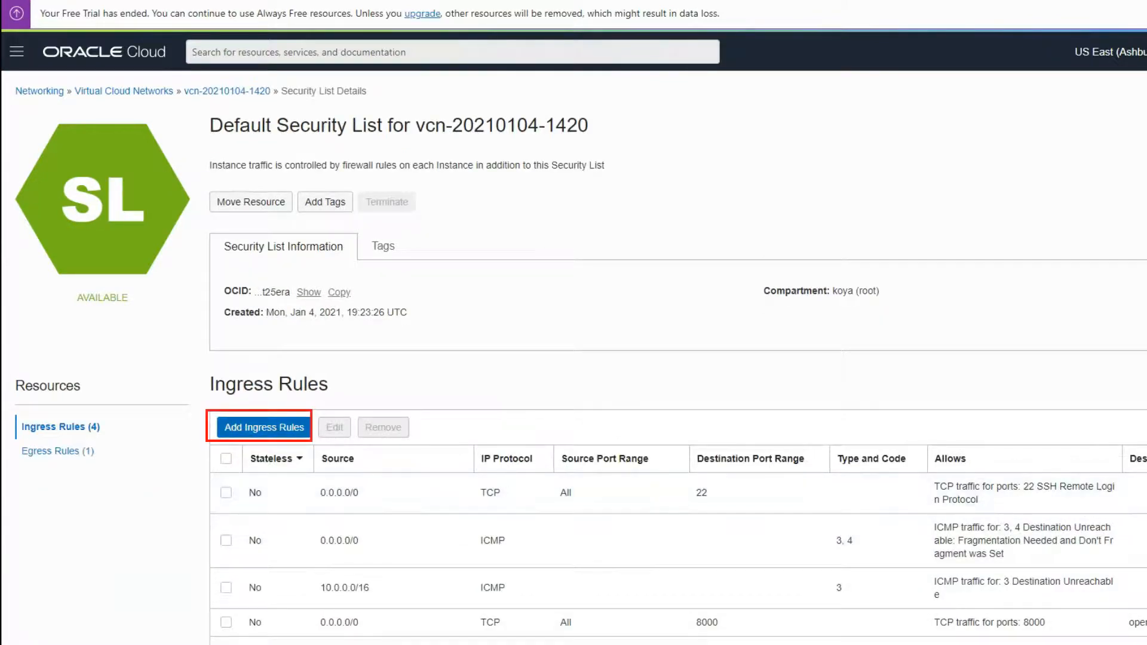
pyautogui.click(264, 428)
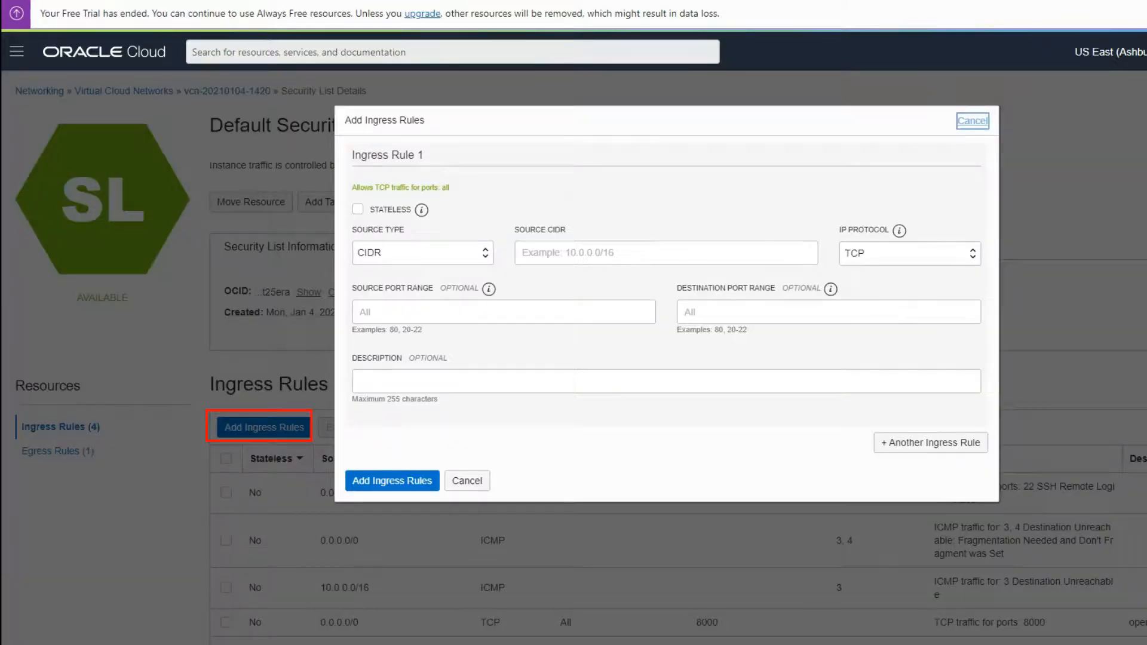
# - Add an ingress rule from 0.0.0.0/0 to port 1521 described 'Access to Database'
pyautogui.click(597, 253)
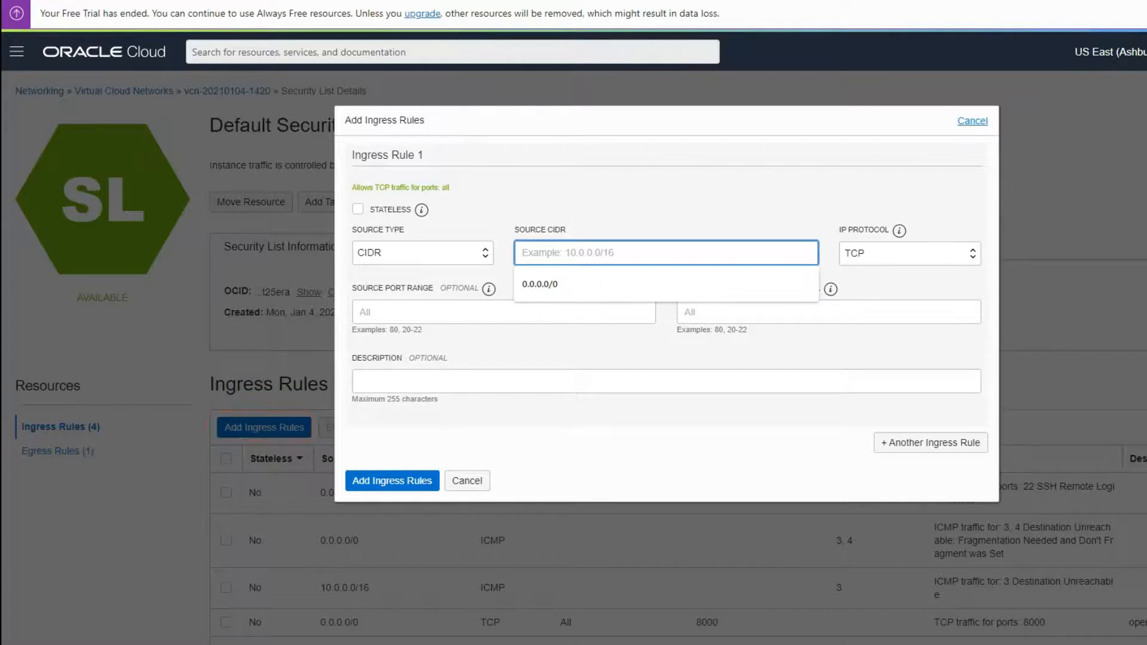
pyautogui.press('Down')
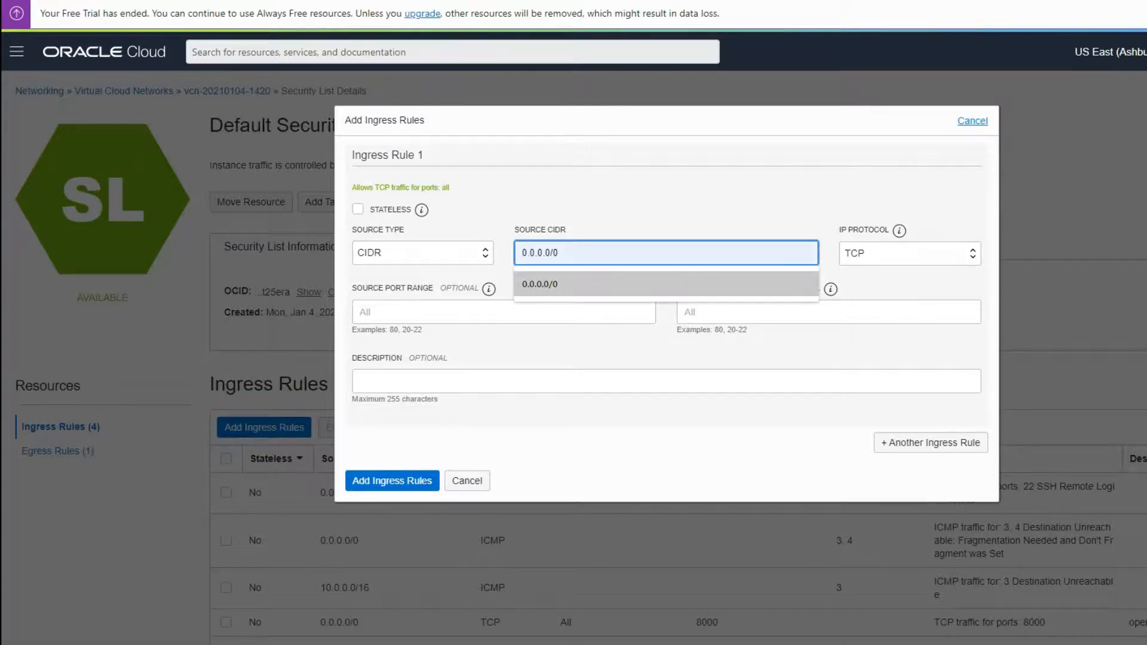
pyautogui.press('Return')
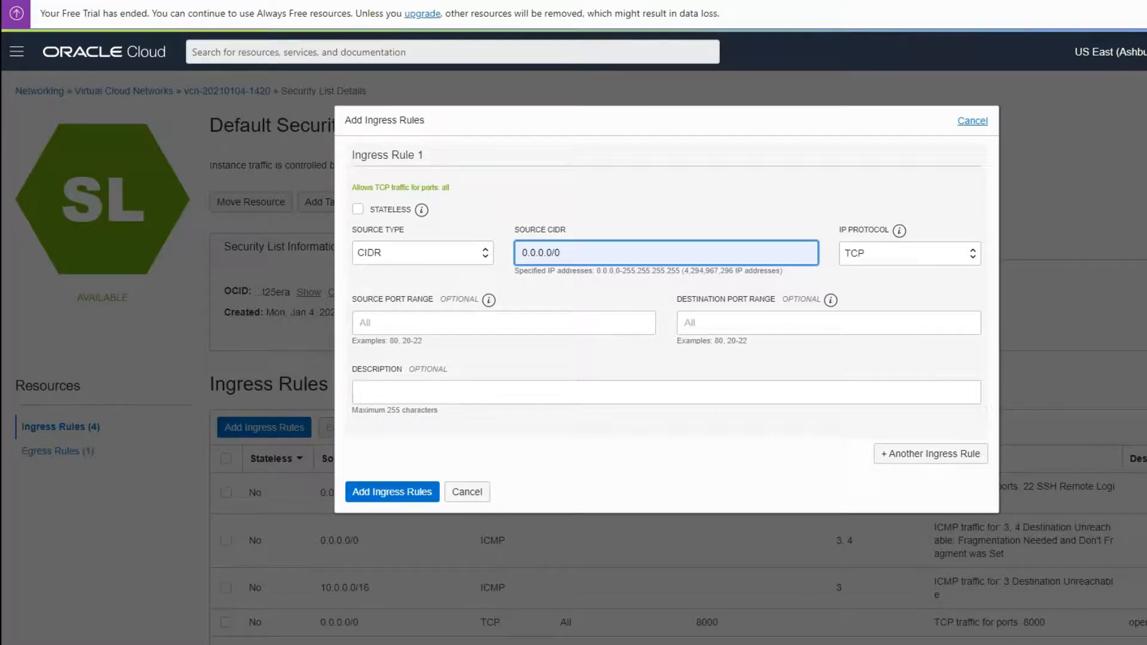
pyautogui.click(828, 322)
pyautogui.write('1521')
pyautogui.press('Tab')
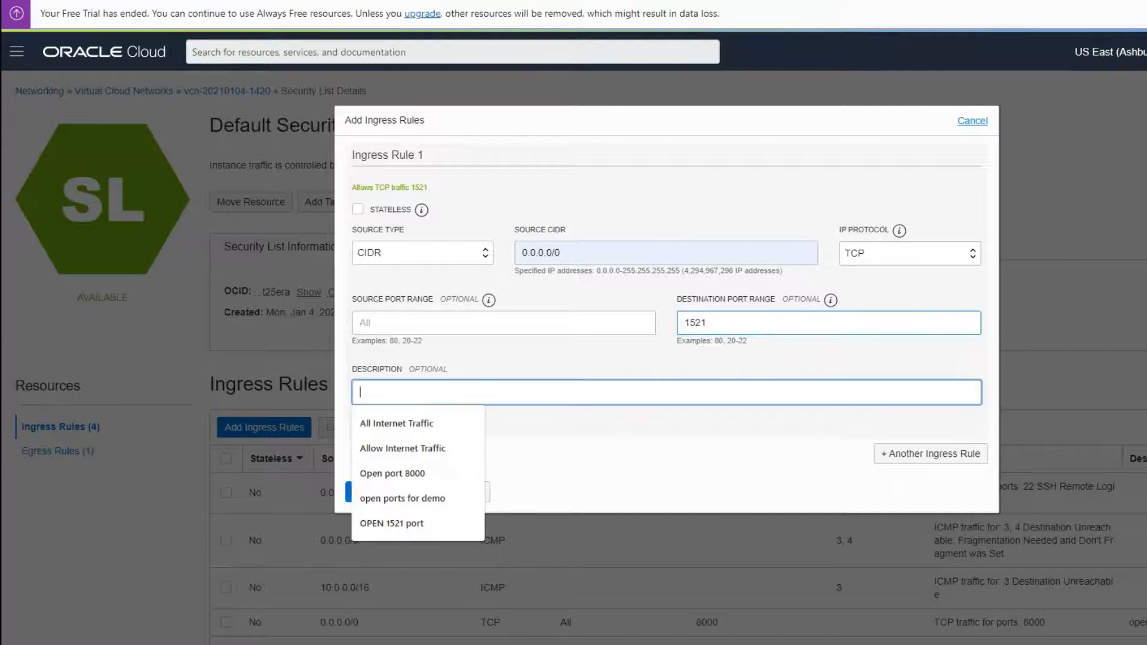
pyautogui.write('Access to Database')
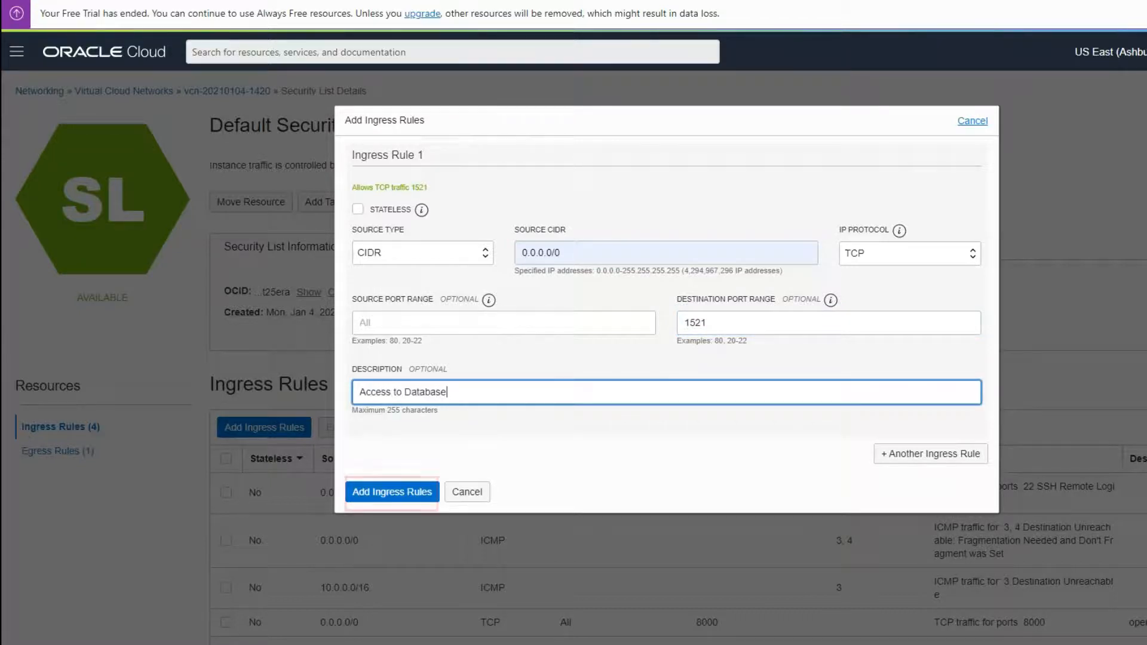
pyautogui.click(392, 493)
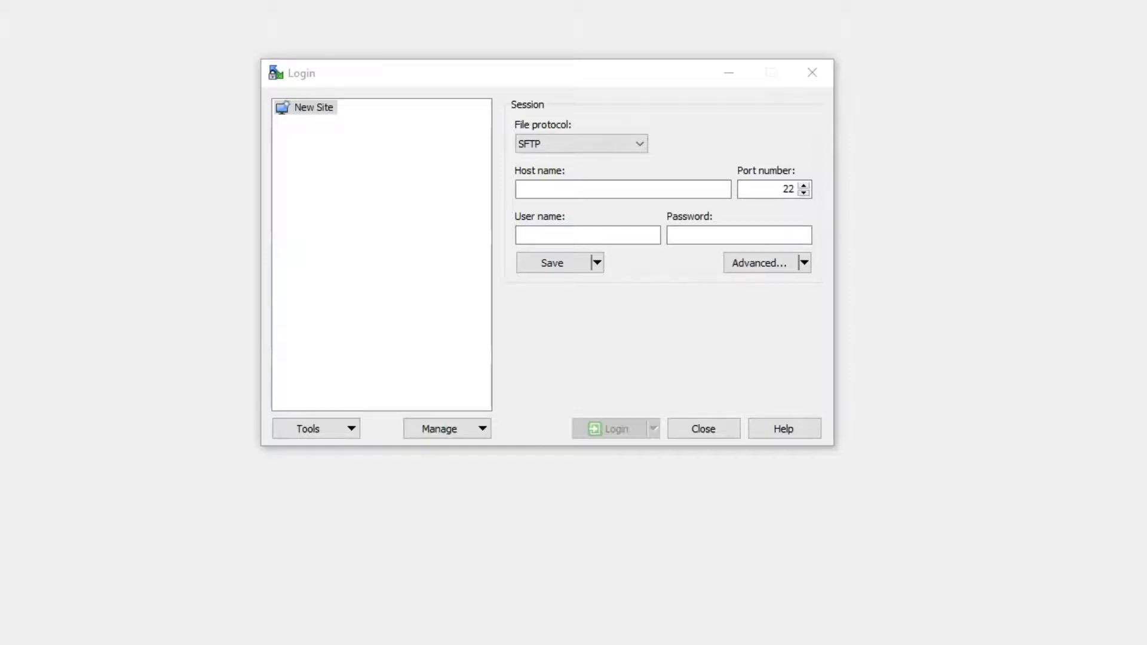
# - Set the site to SCP with host 132.145.212.141, copied from the console, and user opc
pyautogui.click(581, 144)
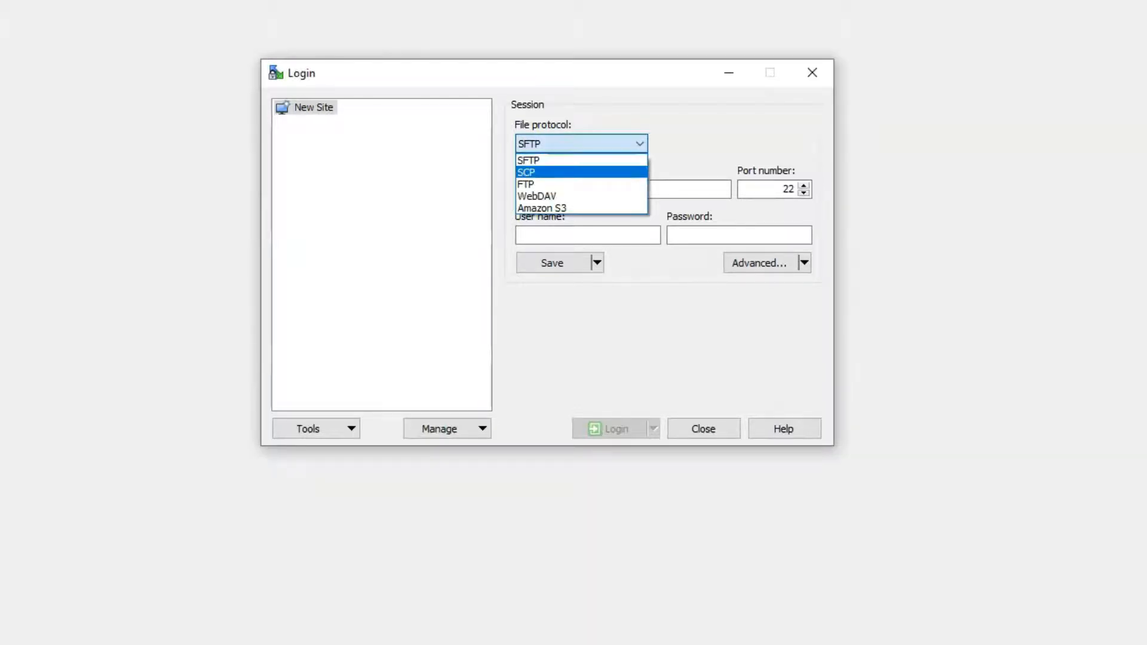
pyautogui.click(574, 173)
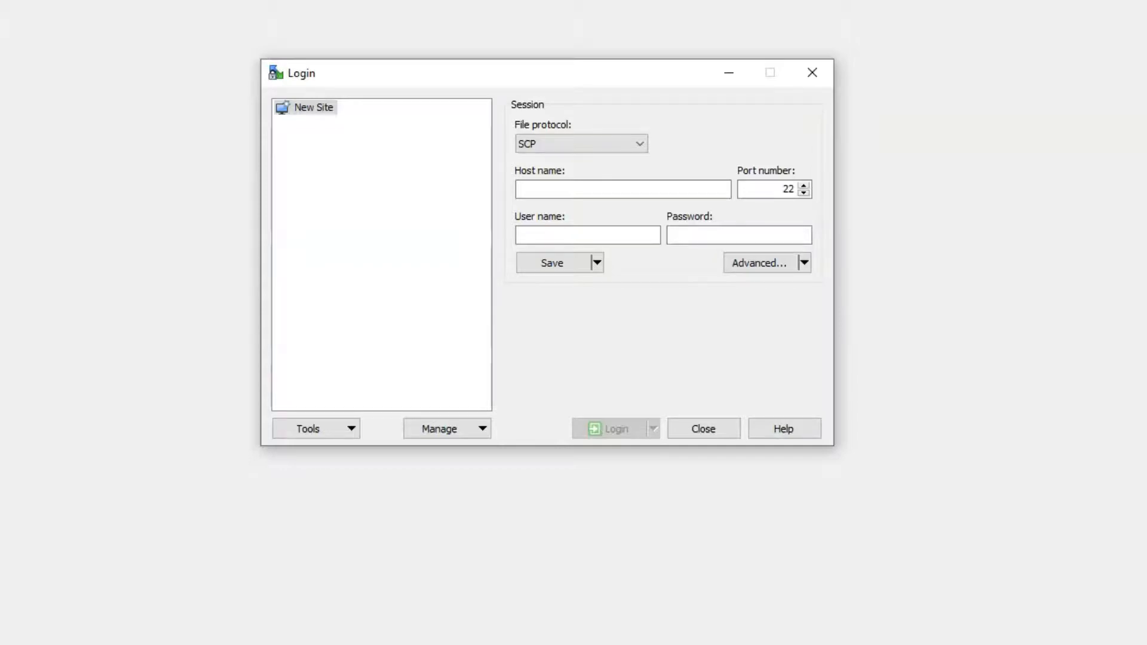
pyautogui.hotkey('alt', 'Tab')
pyautogui.moveTo(177, 278); pyautogui.dragTo(273, 278)
pyautogui.rightClick(243, 279)
pyautogui.click(276, 292)
pyautogui.hotkey('alt', 'Tab')
pyautogui.click(541, 189)
pyautogui.rightClick(542, 189)
pyautogui.click(585, 264)
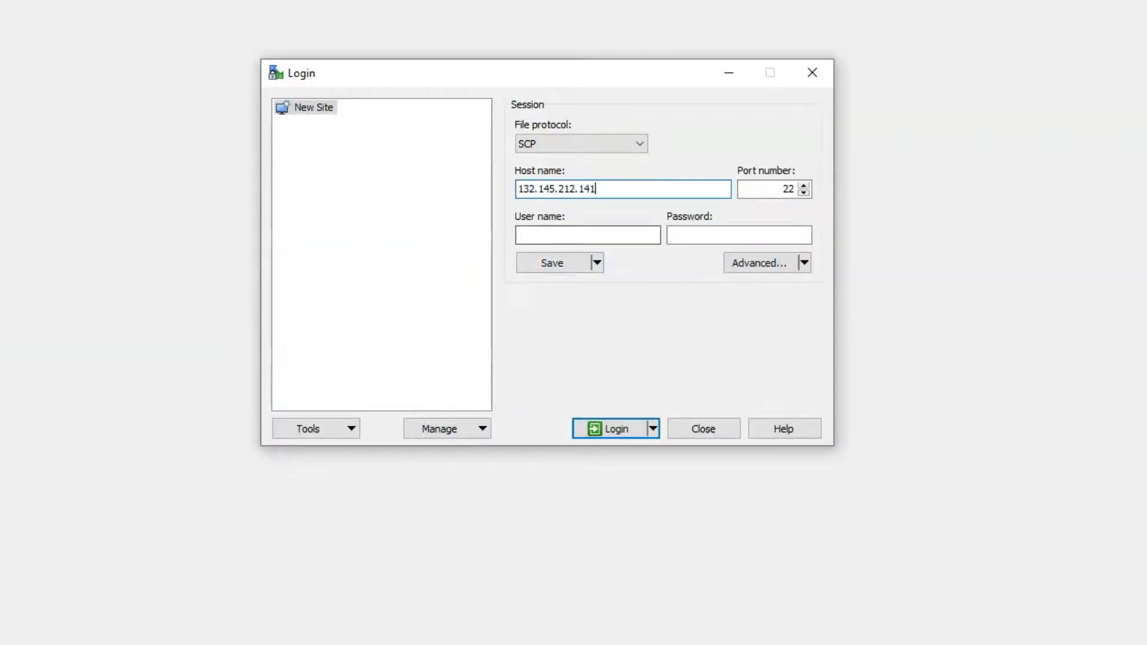
pyautogui.write('opc')
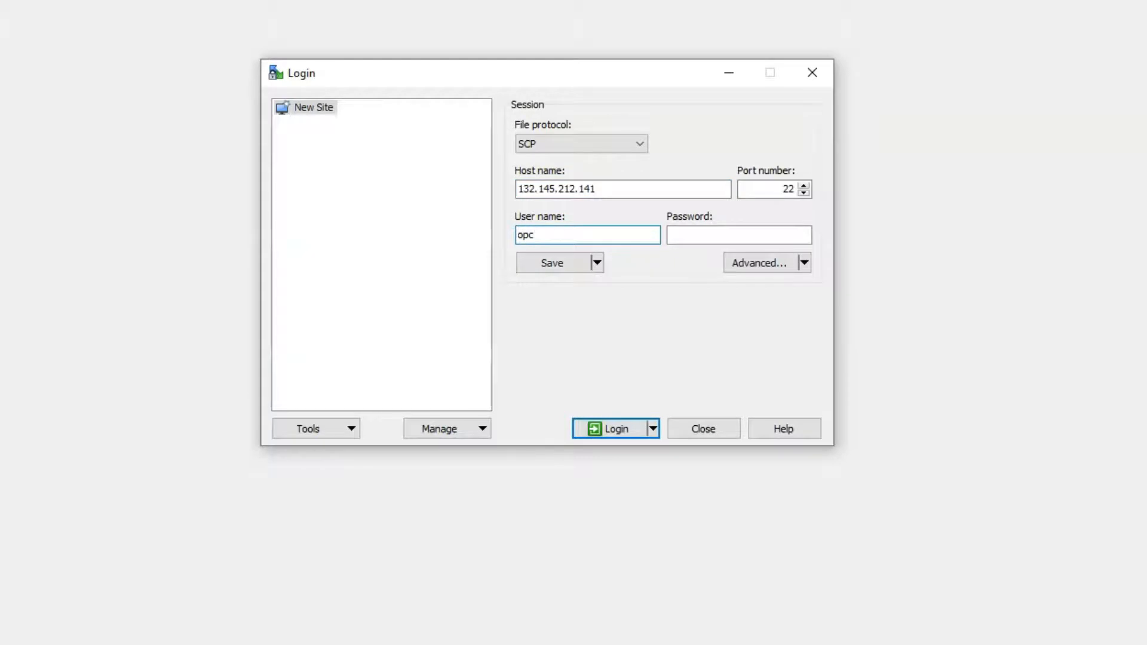
# - Use psft_private.ppk as the SSH authentication private key and log in
pyautogui.click(760, 263)
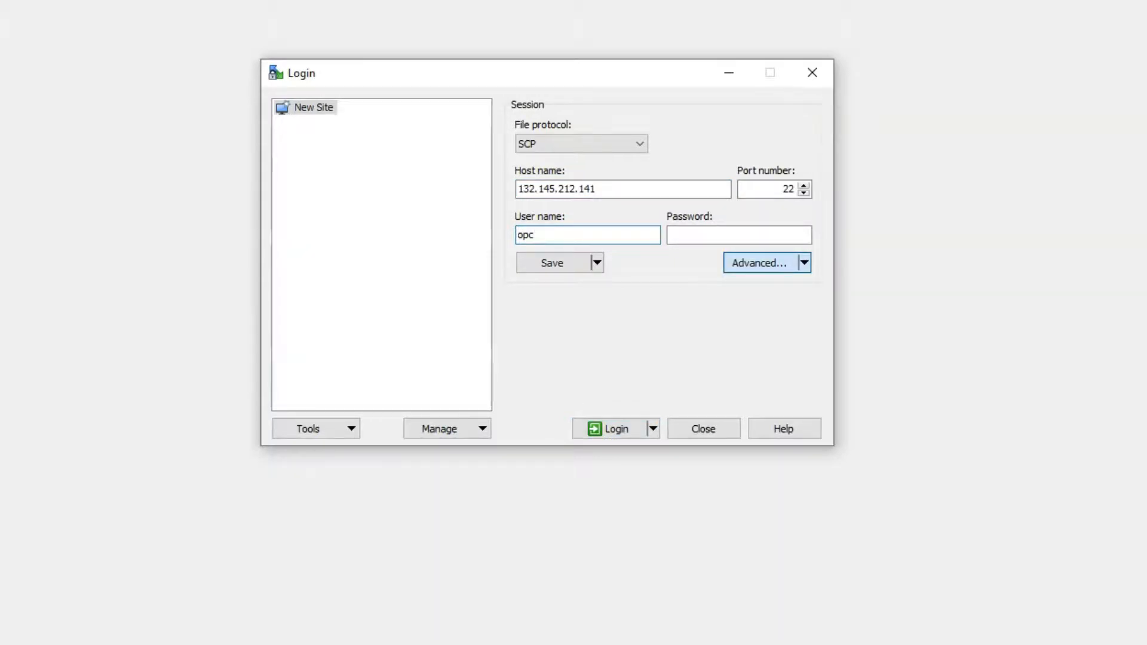
pyautogui.click(312, 218)
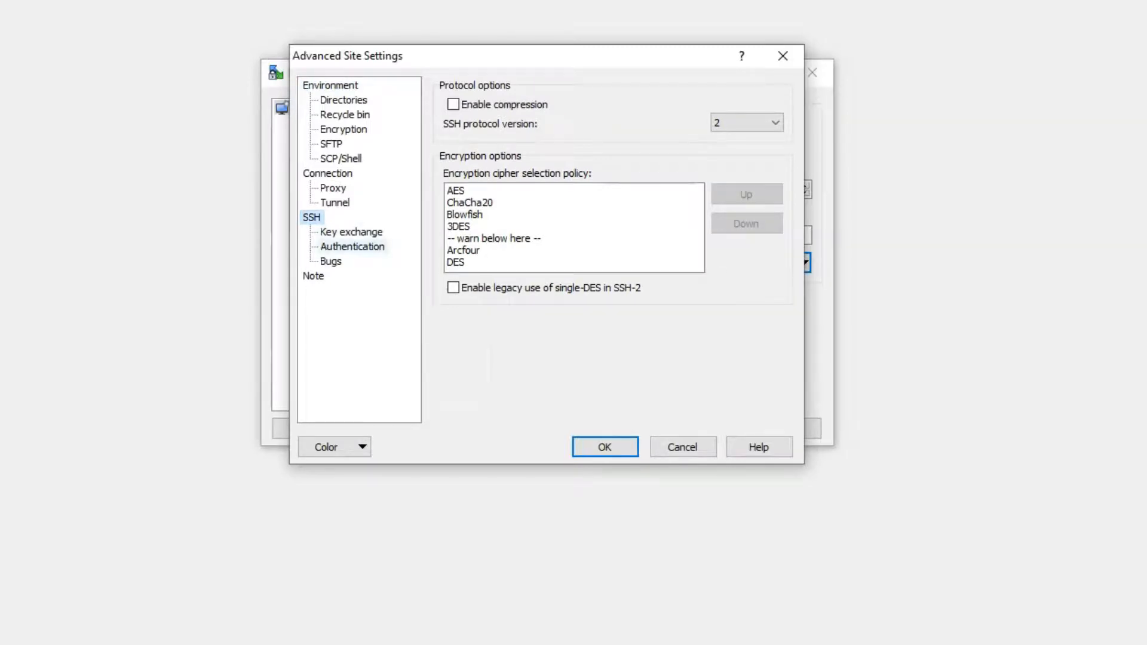
pyautogui.click(352, 247)
pyautogui.click(770, 279)
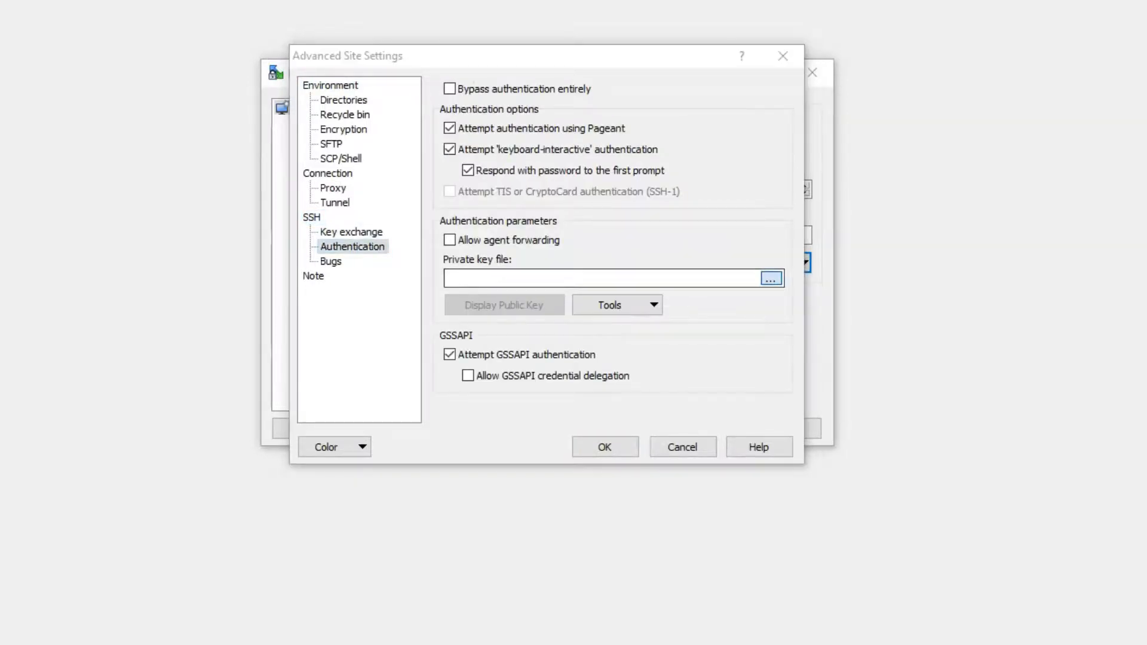
pyautogui.click(512, 202)
pyautogui.click(760, 477)
pyautogui.press('Return')
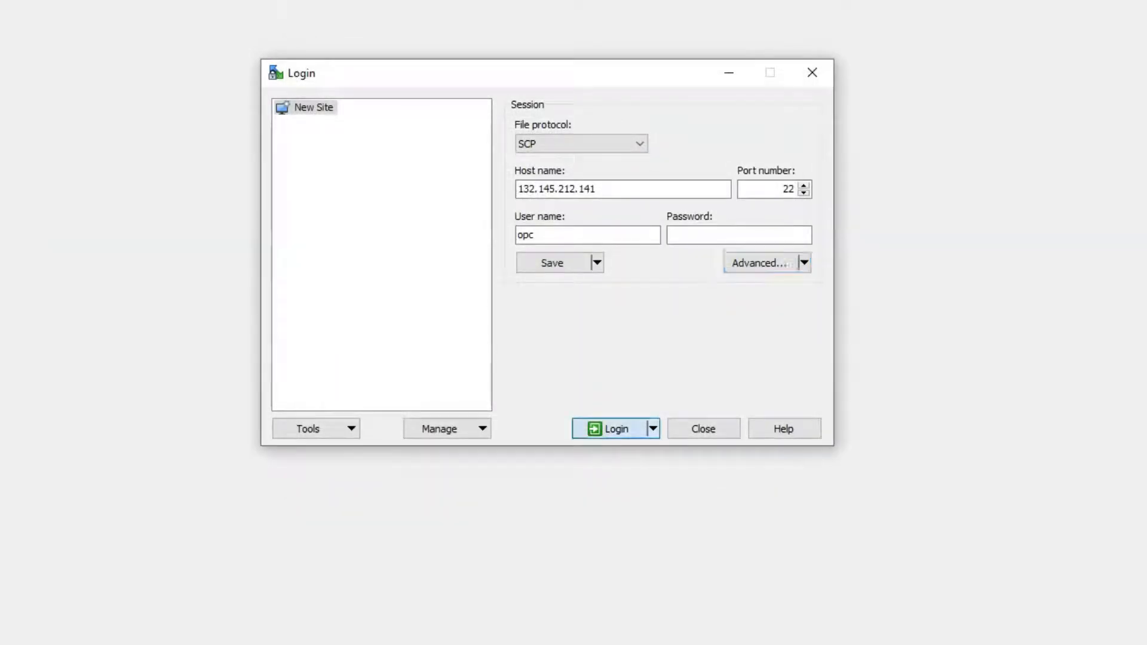
pyautogui.click(616, 429)
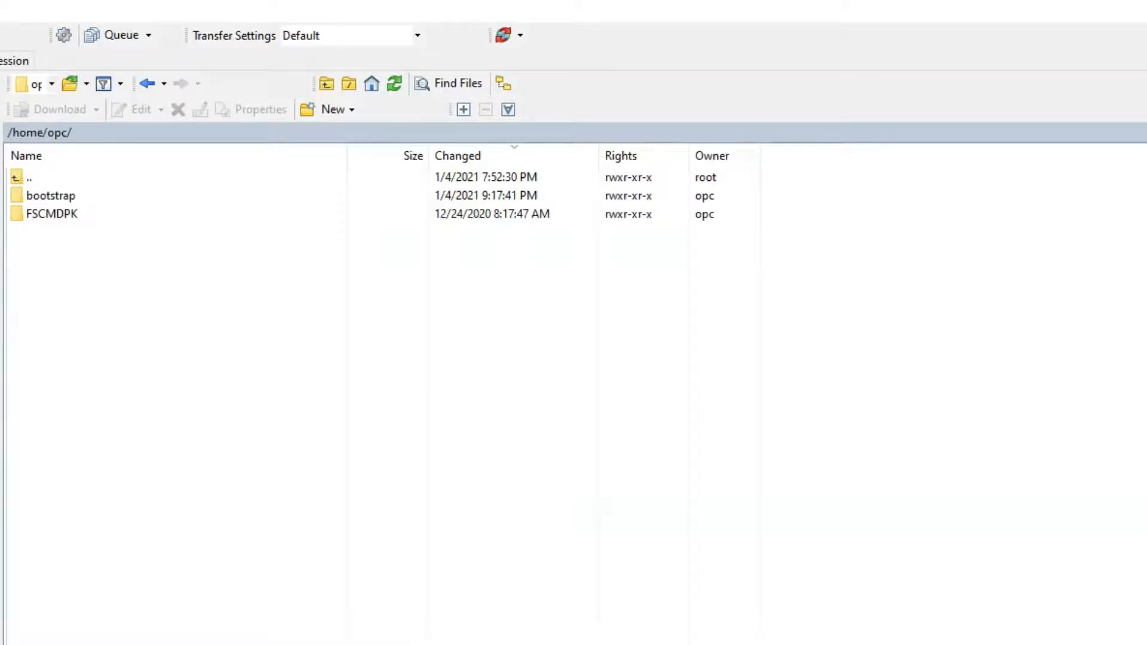
# - Browse the remote panel to /opt/oracle/psft/db
pyautogui.click(326, 83)
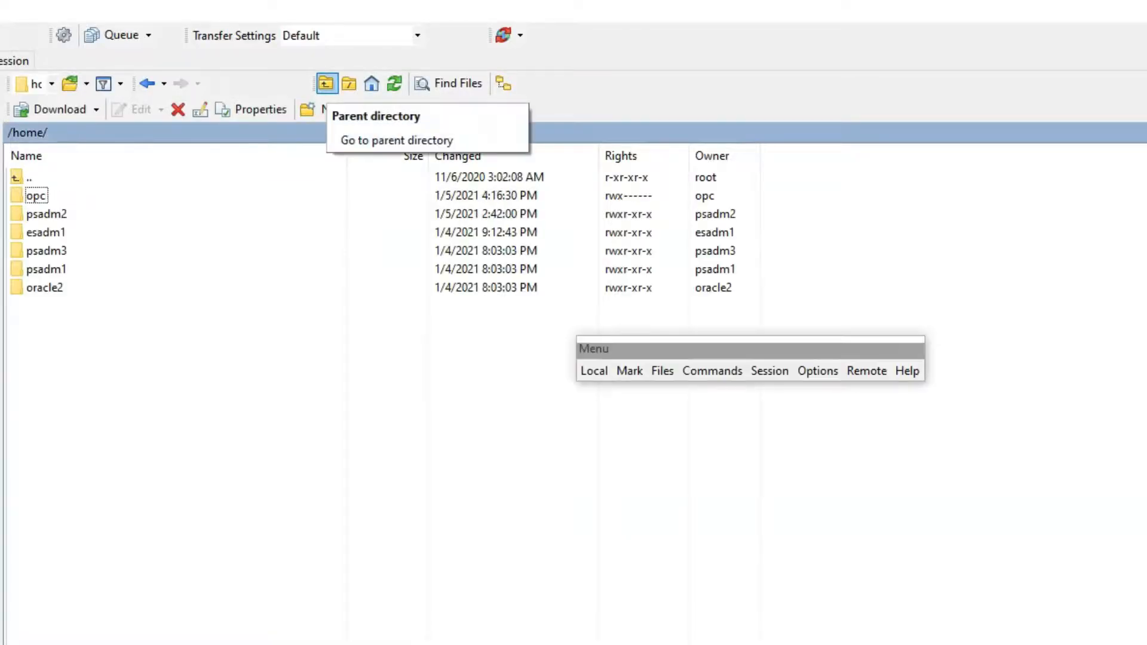
pyautogui.click(326, 83)
pyautogui.doubleClick(36, 269)
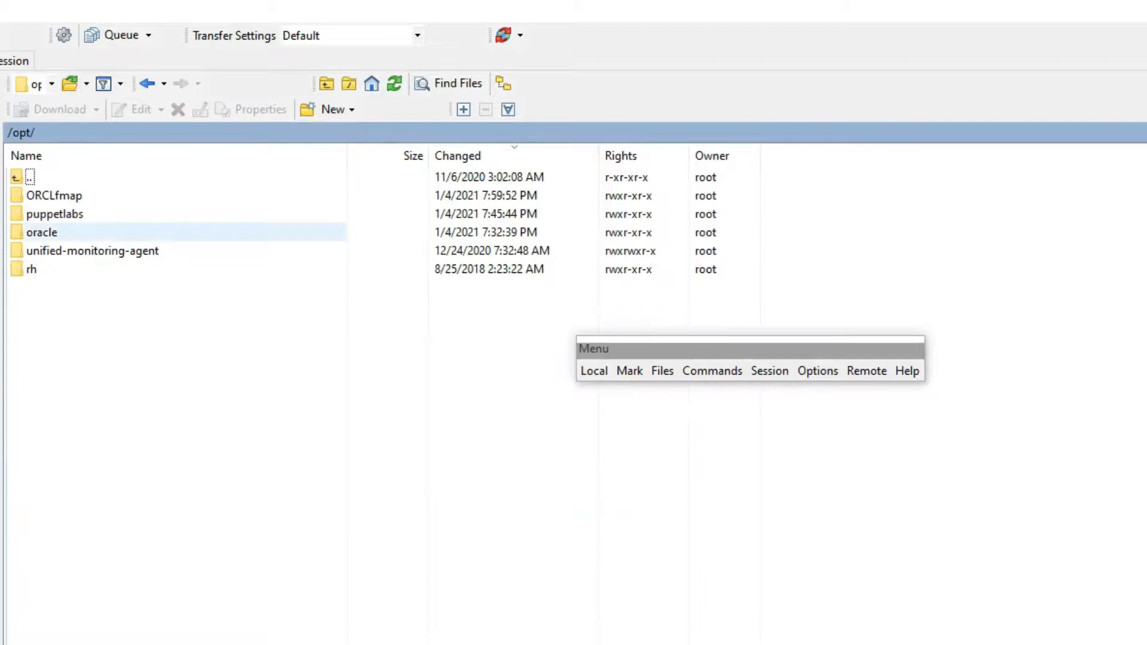
pyautogui.doubleClick(42, 232)
pyautogui.doubleClick(36, 195)
pyautogui.click(33, 214)
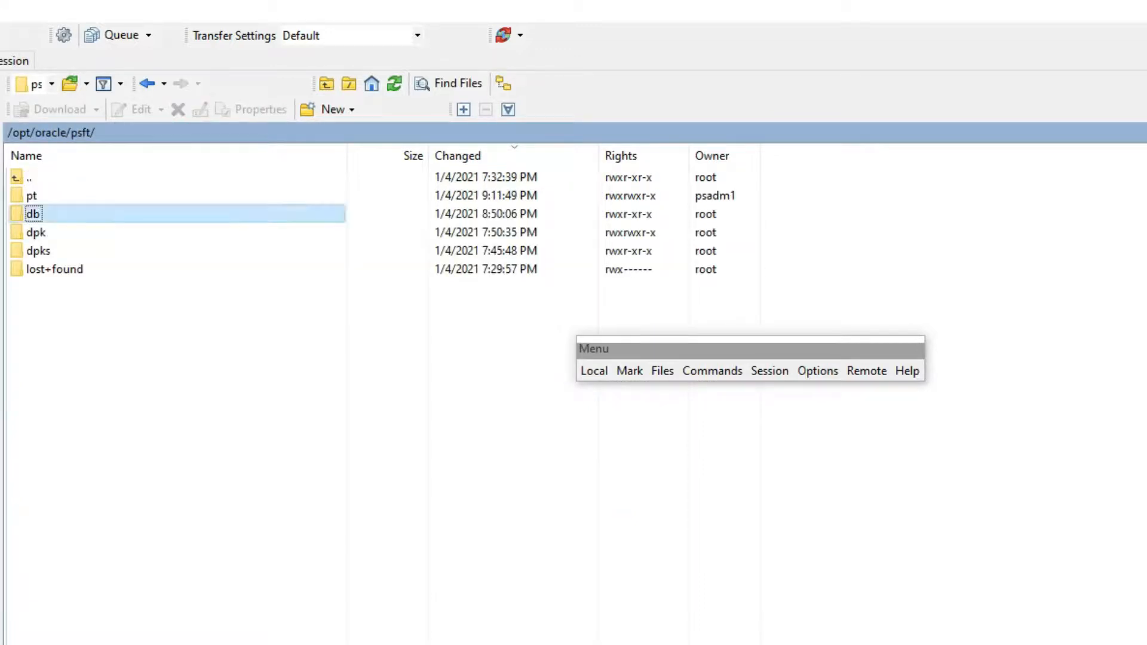
pyautogui.doubleClick(33, 214)
# - Open tnsnames.ora in the editor, select the FSCMXI entry, and edit the local folder path
pyautogui.rightClick(72, 252)
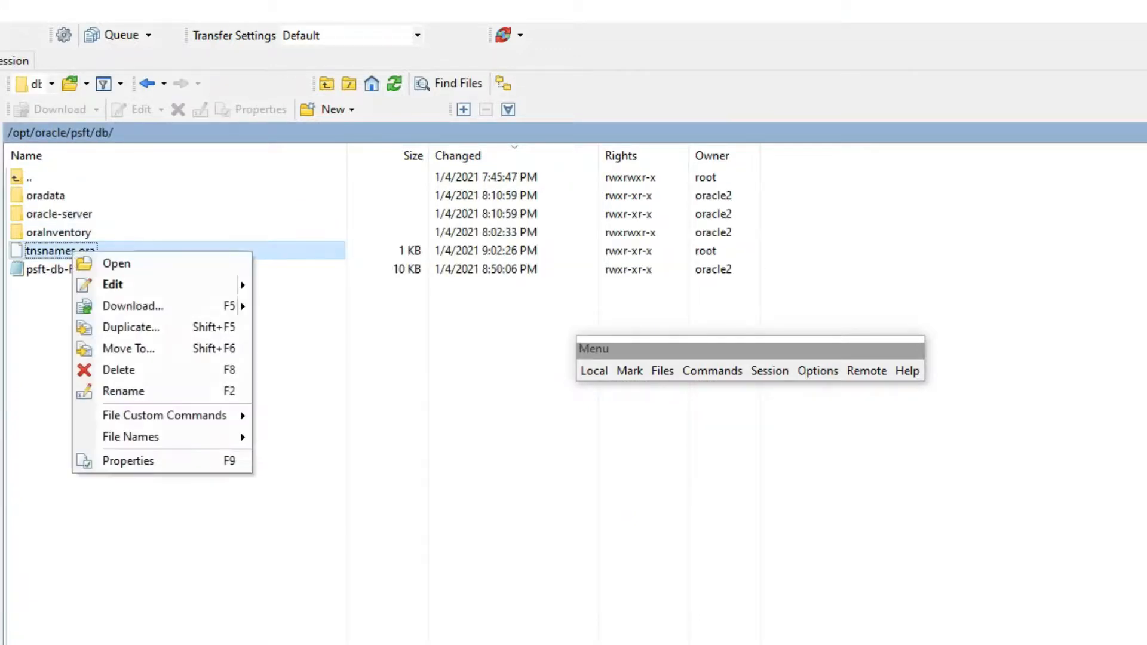
pyautogui.moveTo(150, 285)
pyautogui.click(292, 286)
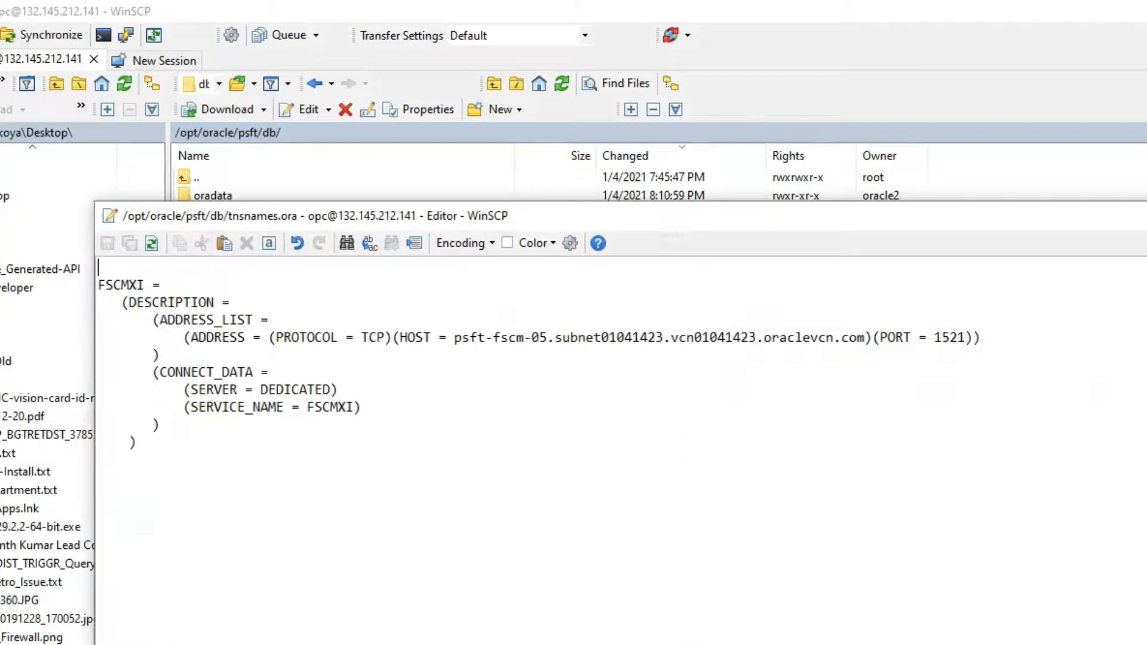
pyautogui.moveTo(454, 337); pyautogui.dragTo(865, 338)
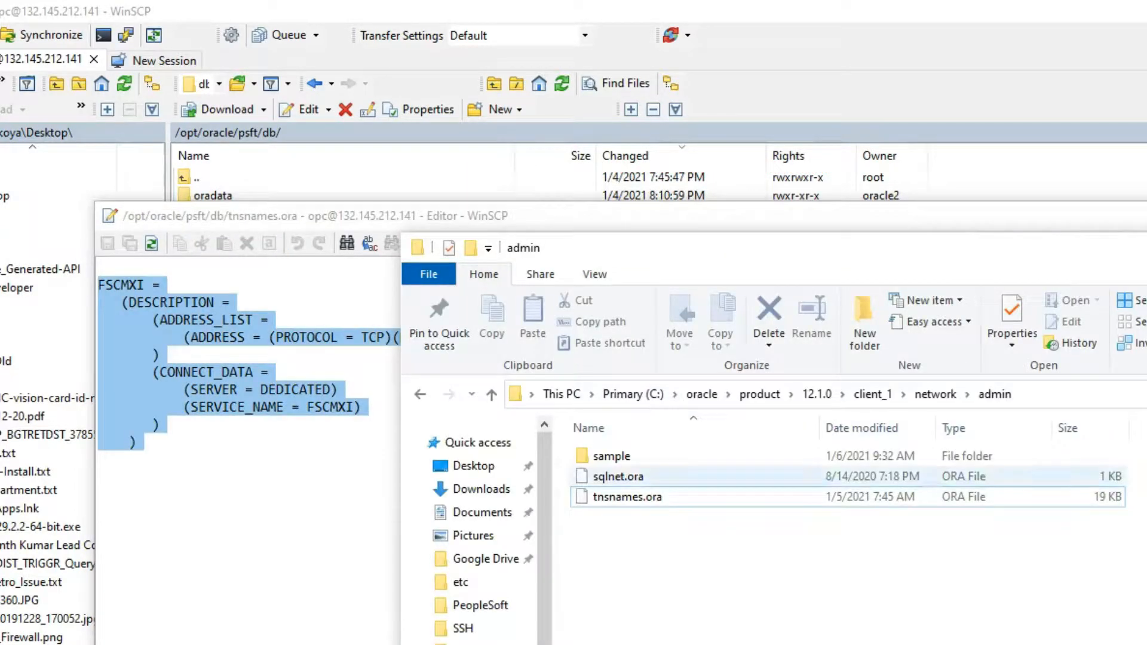
pyautogui.click(1070, 395)
pyautogui.click(1069, 394)
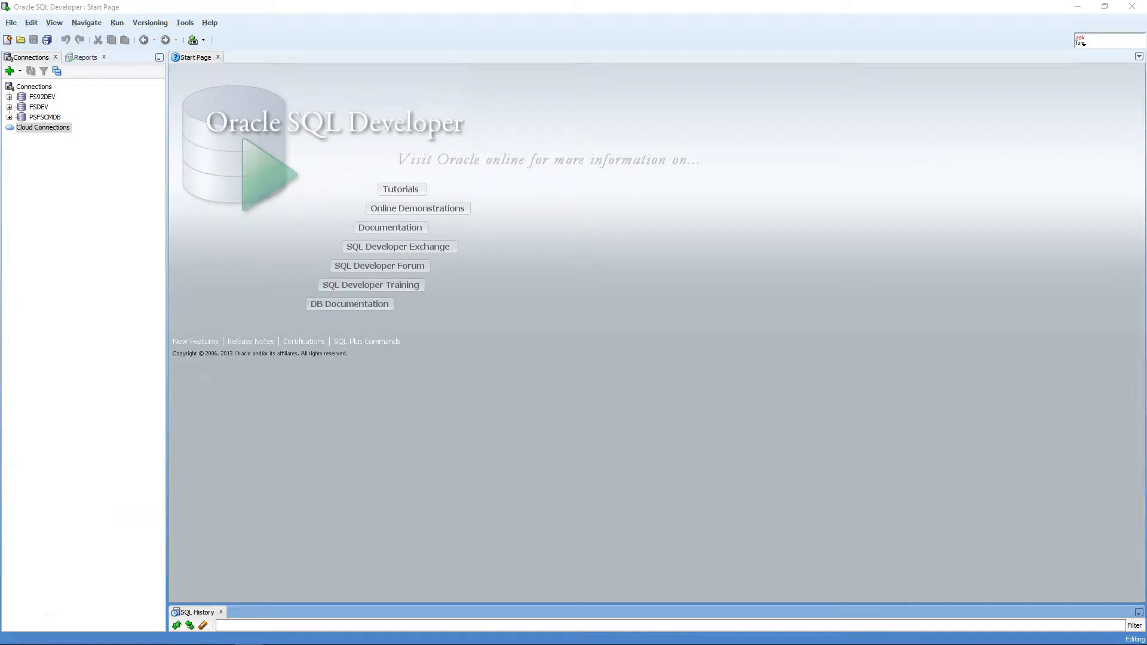
# - Define a TNS connection FSCMCLOUD to alias FSCMXI as SYSADM with the database password
pyautogui.click(9, 71)
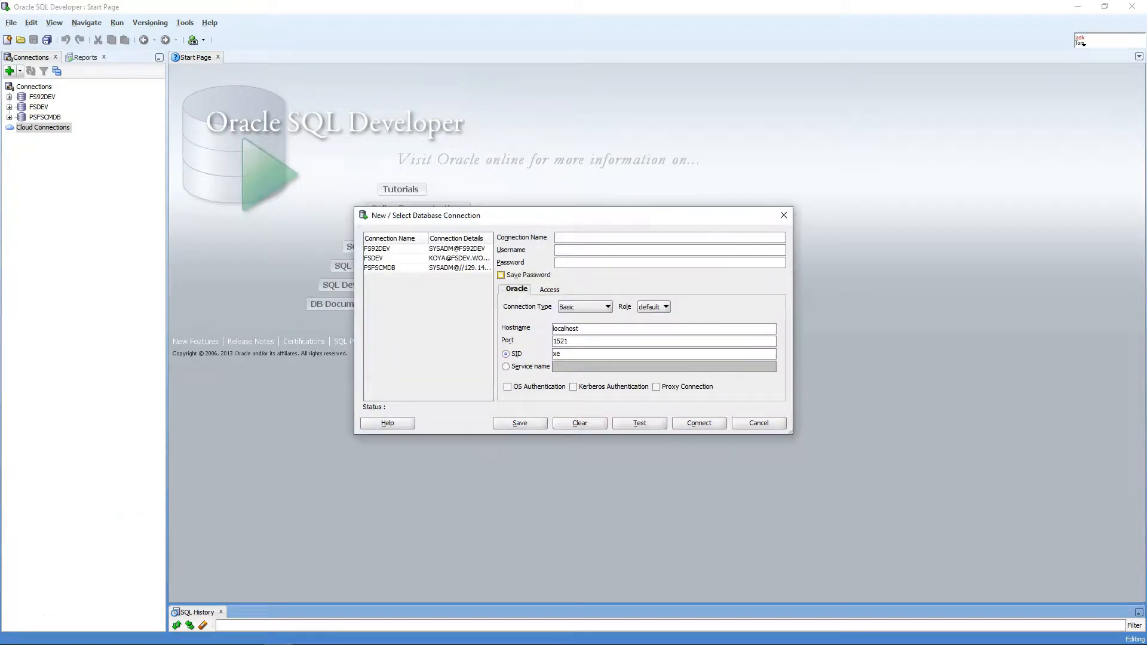
pyautogui.press('Down')
pyautogui.press('Return')
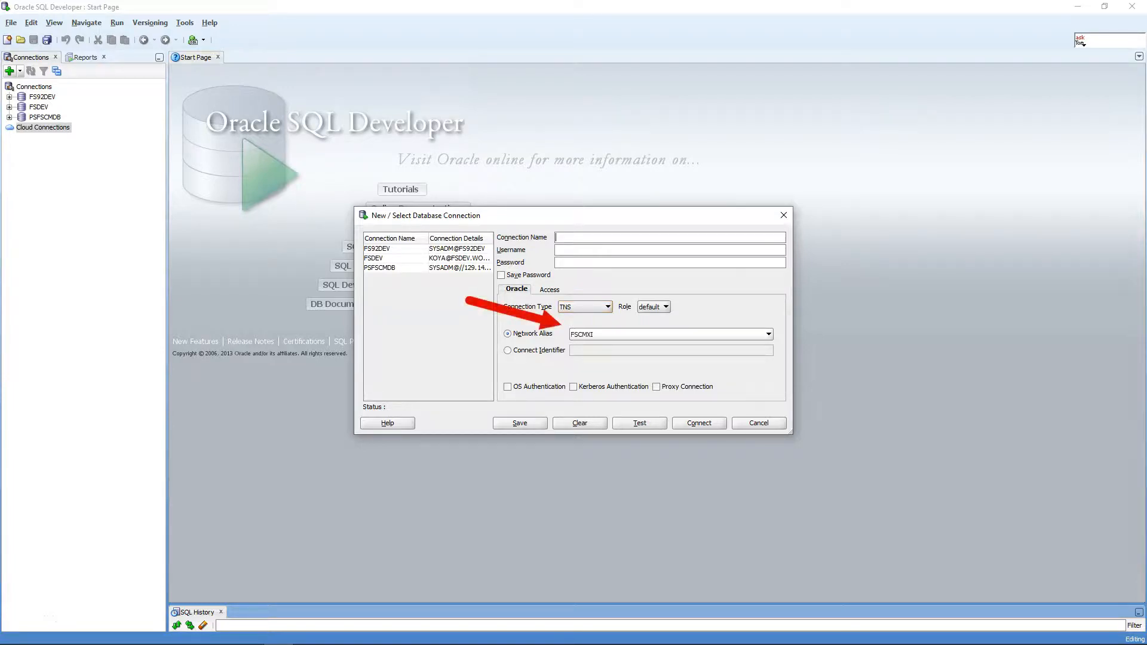
pyautogui.write('FS')
pyautogui.write('CMC')
pyautogui.write('LOUD')
pyautogui.write('SYS')
pyautogui.write('ADM')
pyautogui.hotkey('ctrl', 'a')
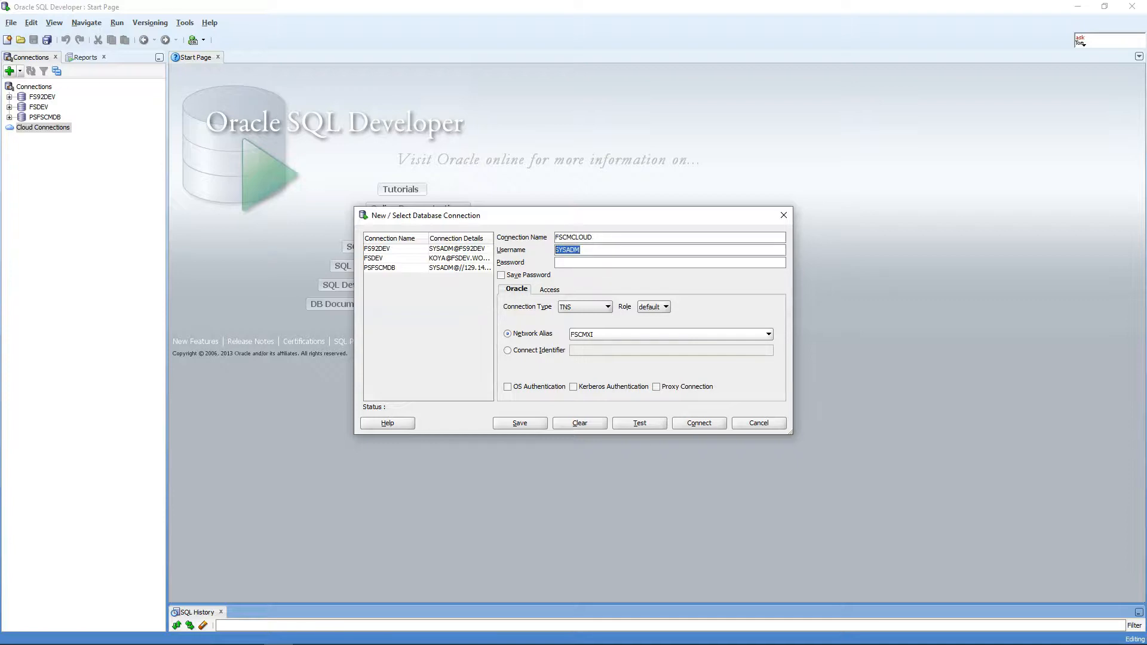
pyautogui.press('Tab')
pyautogui.hotkey('ctrl', 'v')
# - Test and open the FSCMCLOUD connection and run SELECT * FROM PS_PO_HDR;
pyautogui.click(637, 423)
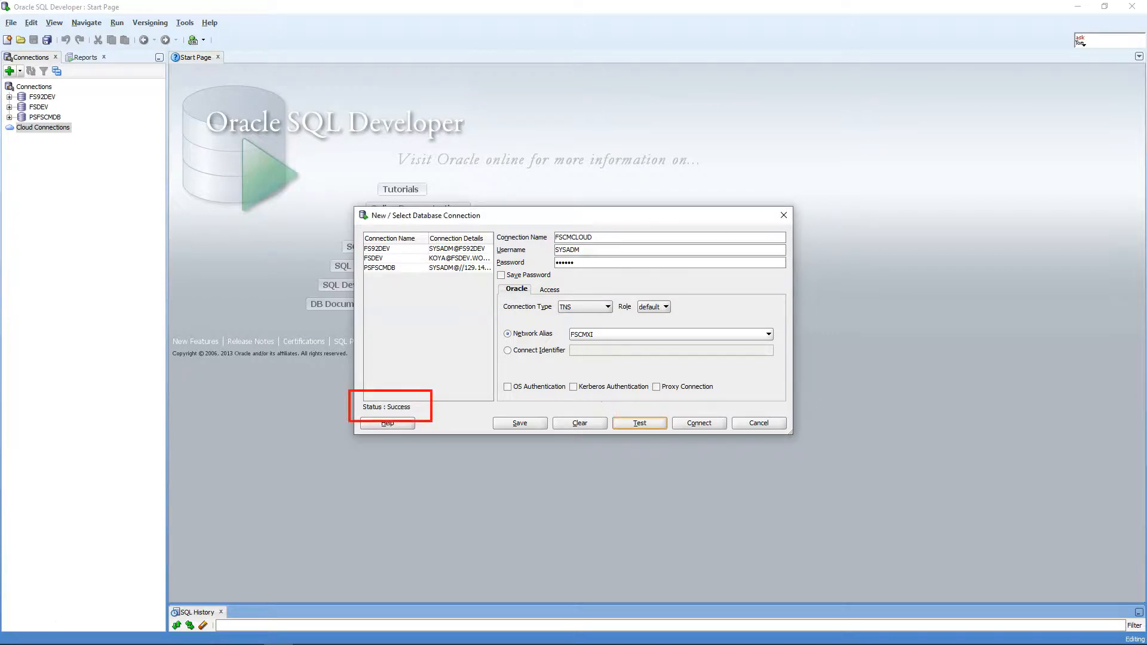
pyautogui.click(699, 423)
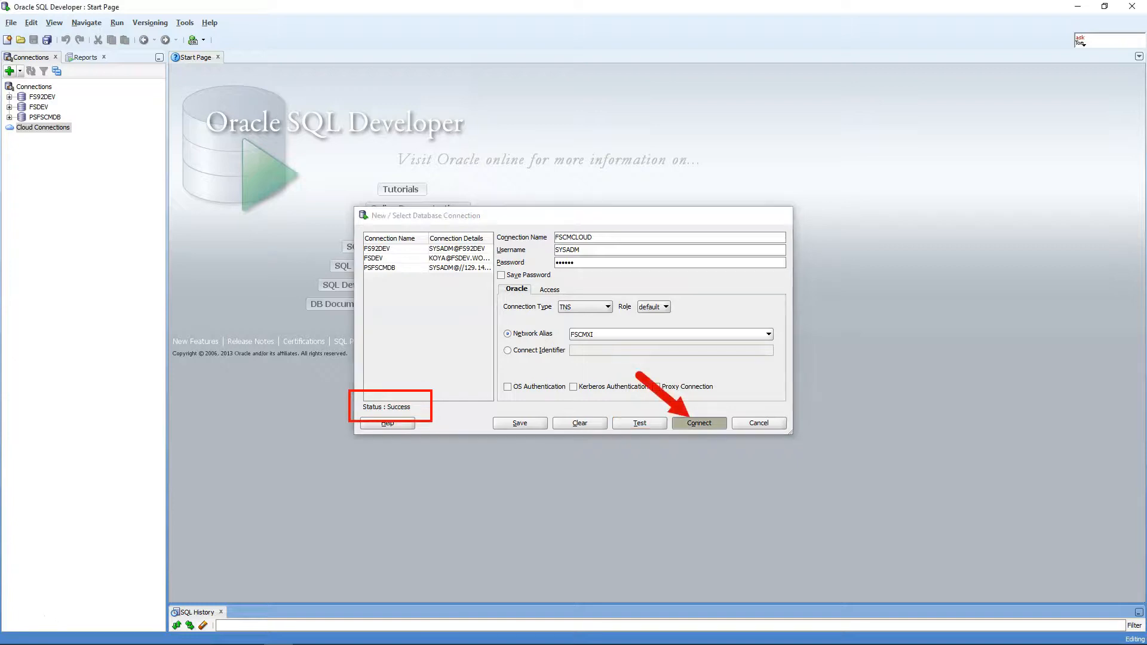
pyautogui.write('SELECT * FROM PS_PO_HDR;')
pyautogui.hotkey('ctrl', 'Return')
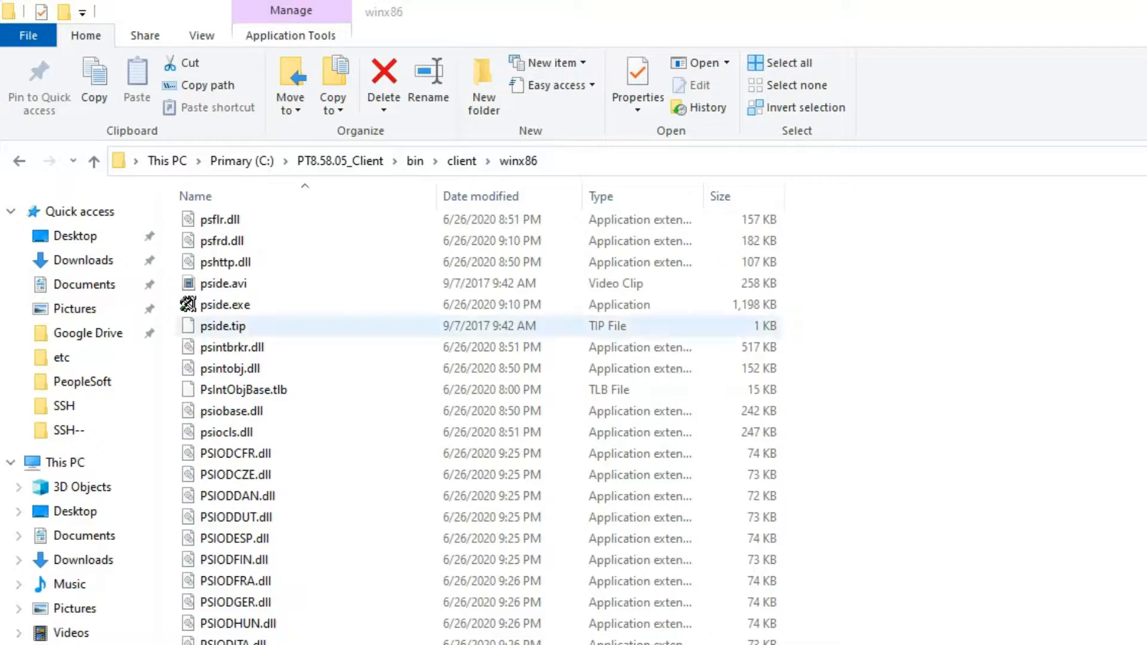
pyautogui.click(226, 305)
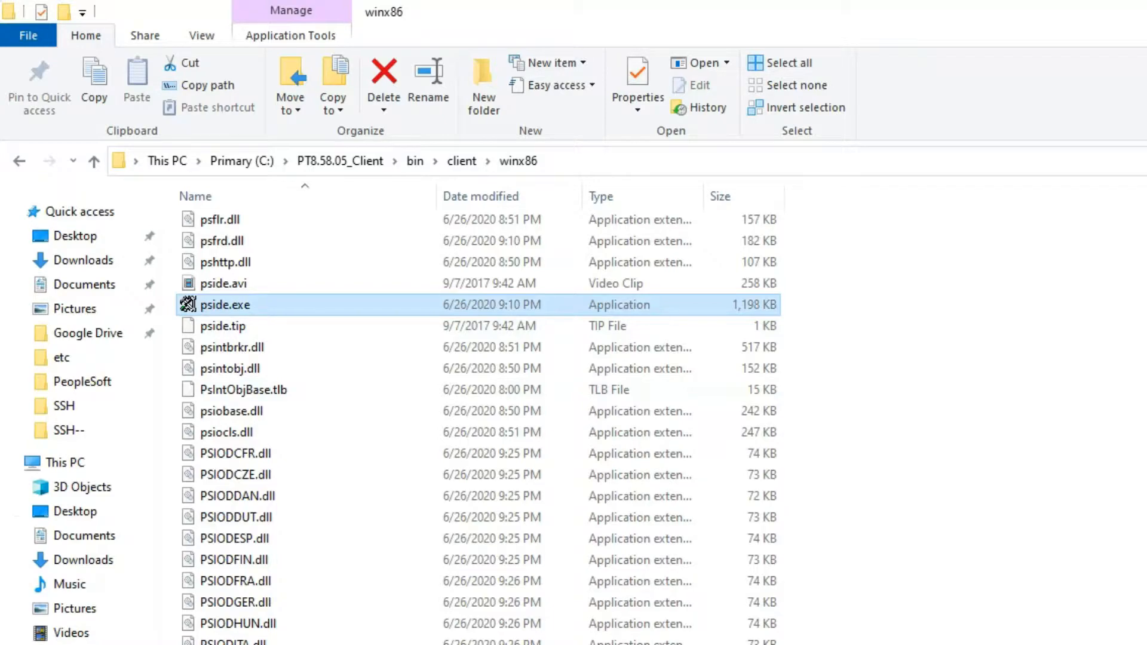
# - Launch pside.exe and sign on to database FSCMXI with the user ID and password
pyautogui.doubleClick(225, 304)
pyautogui.write('FSCMXI')
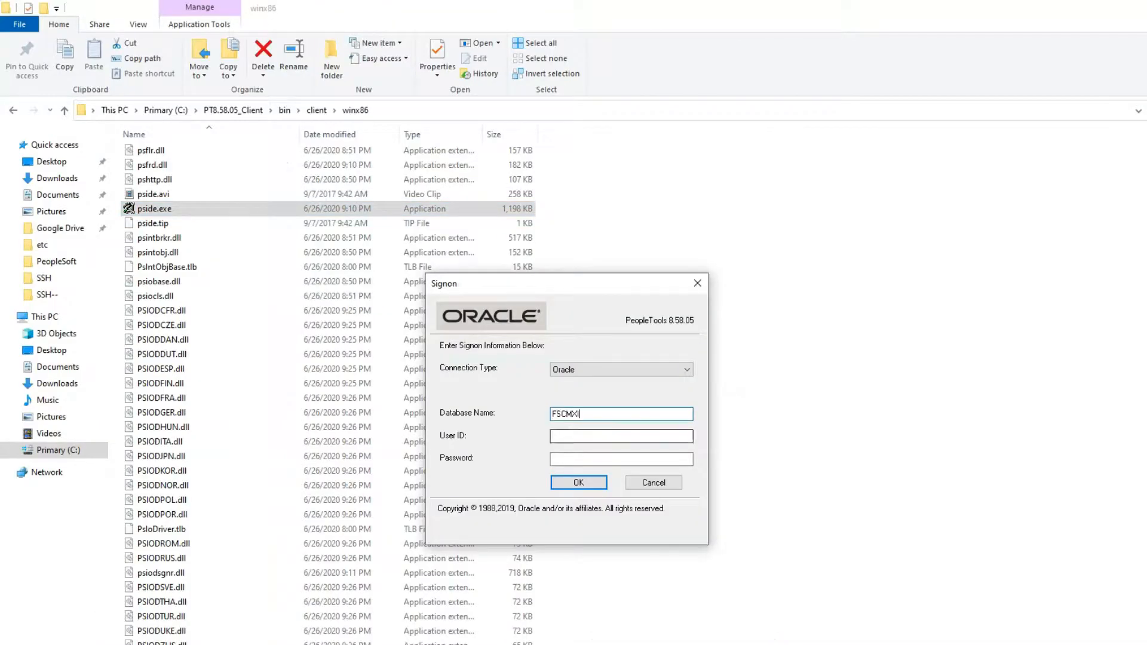
pyautogui.moveTo(569, 436); pyautogui.dragTo(551, 436)
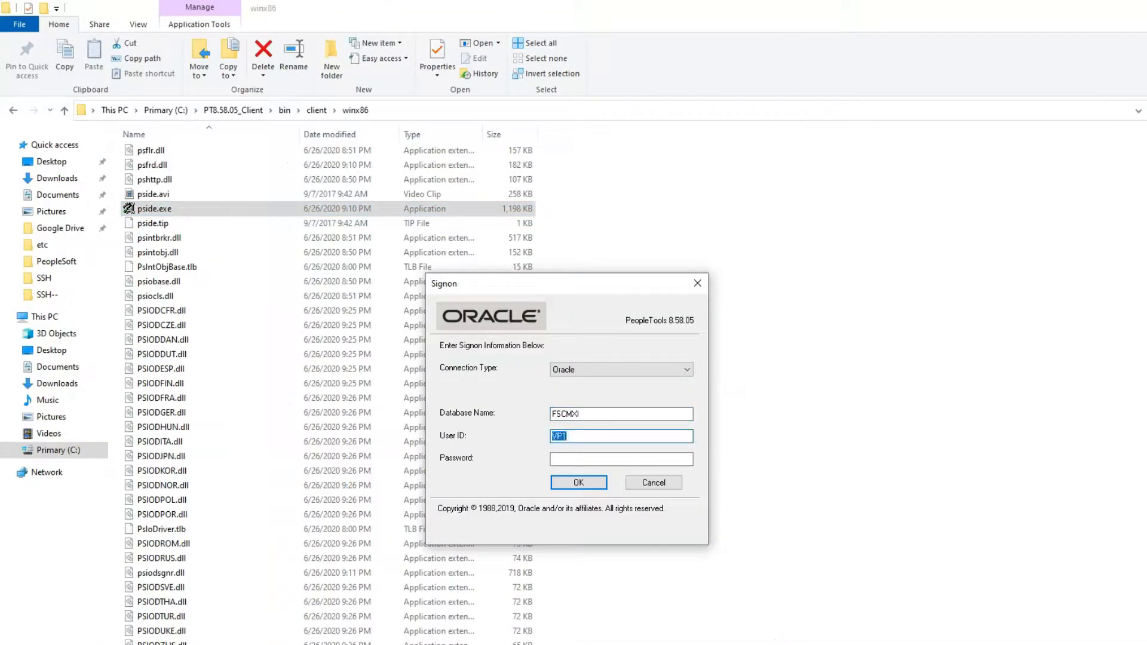
pyautogui.press('Tab')
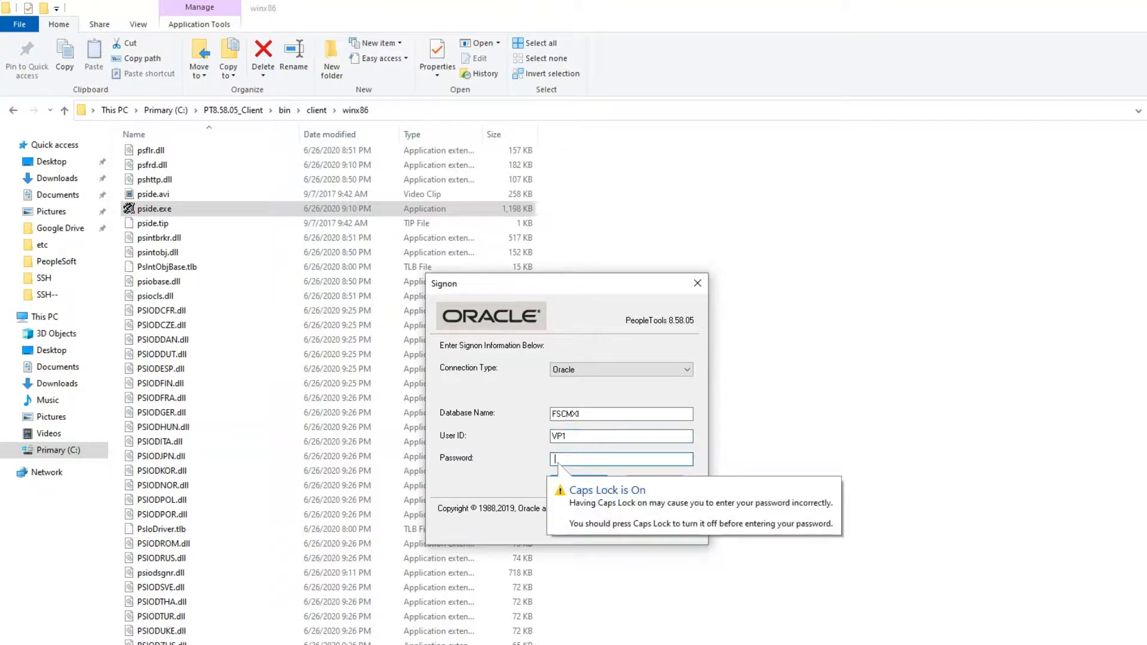
pyautogui.write('VP1')
pyautogui.press('Return')
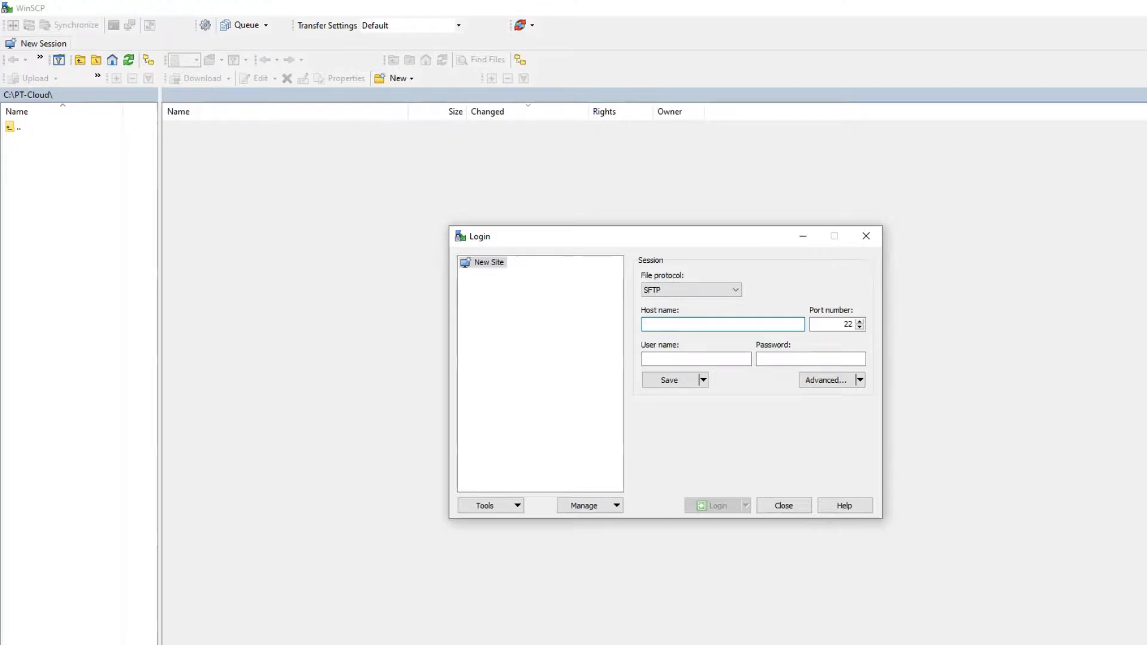
# - Connect to 132.145.212.141 as opc, authenticating with the psft_private.ppk private key
pyautogui.hotkey('ctrl', 'v')
pyautogui.moveTo(705, 325); pyautogui.dragTo(643, 324)
pyautogui.click(706, 325)
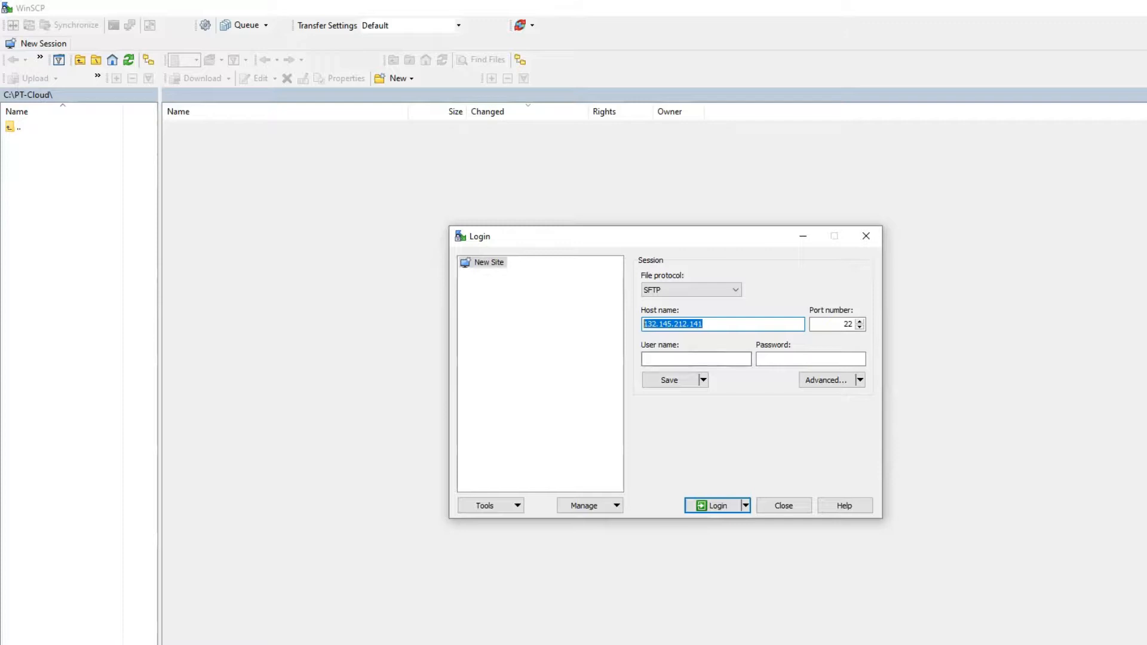
pyautogui.click(696, 359)
pyautogui.write('opc')
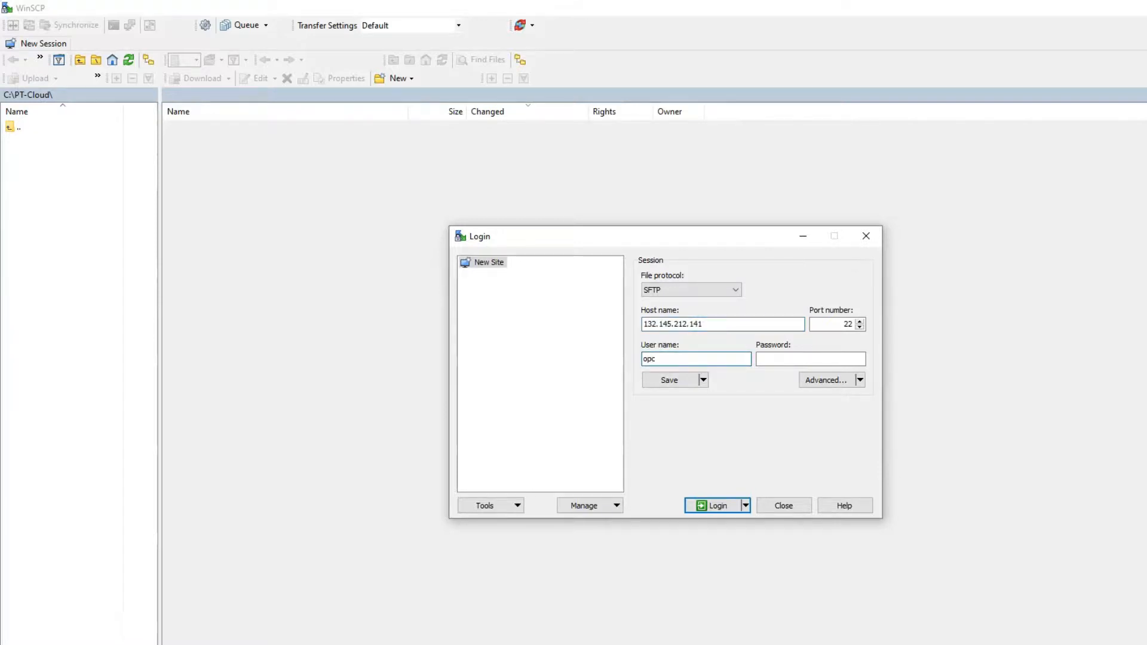
pyautogui.click(827, 380)
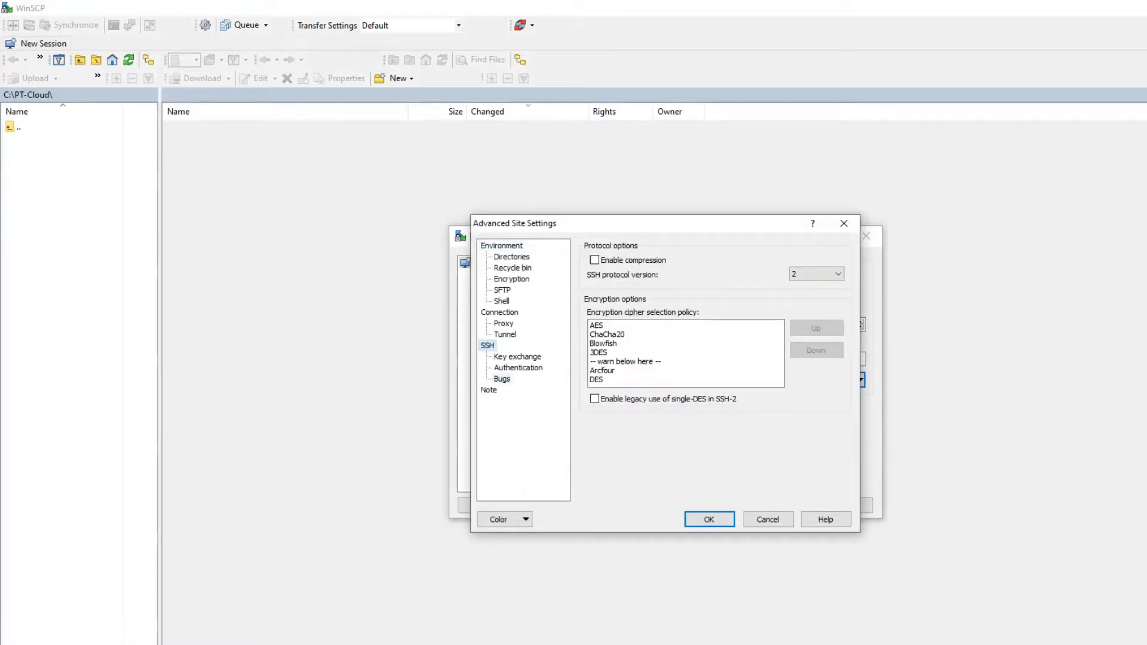
pyautogui.click(518, 368)
pyautogui.click(835, 391)
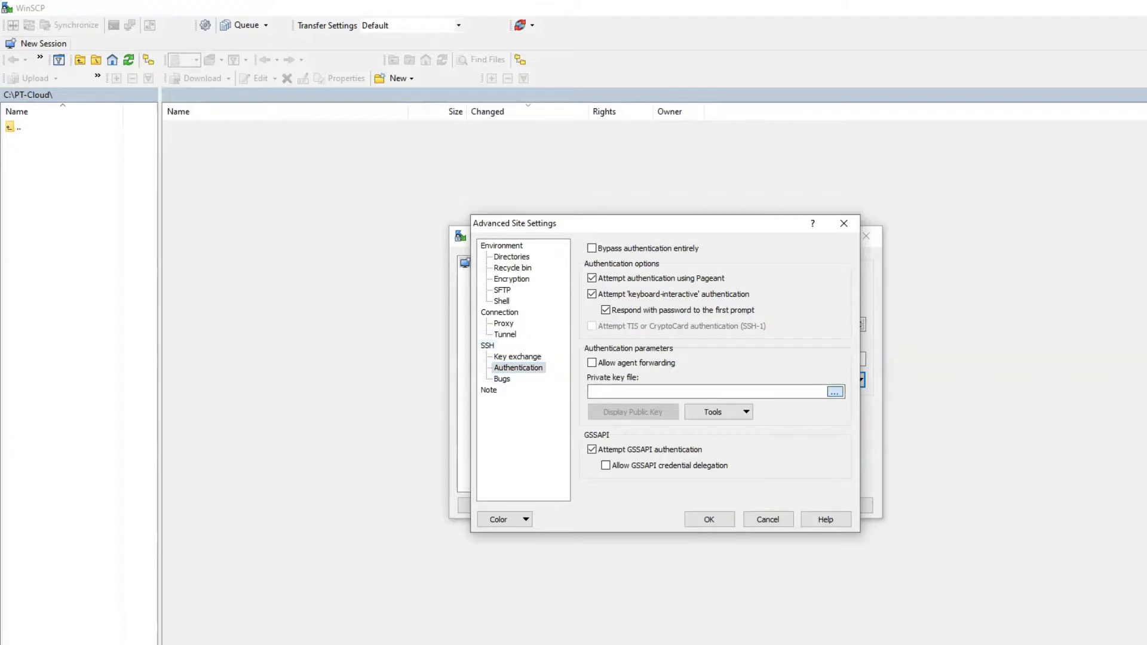
pyautogui.doubleClick(634, 333)
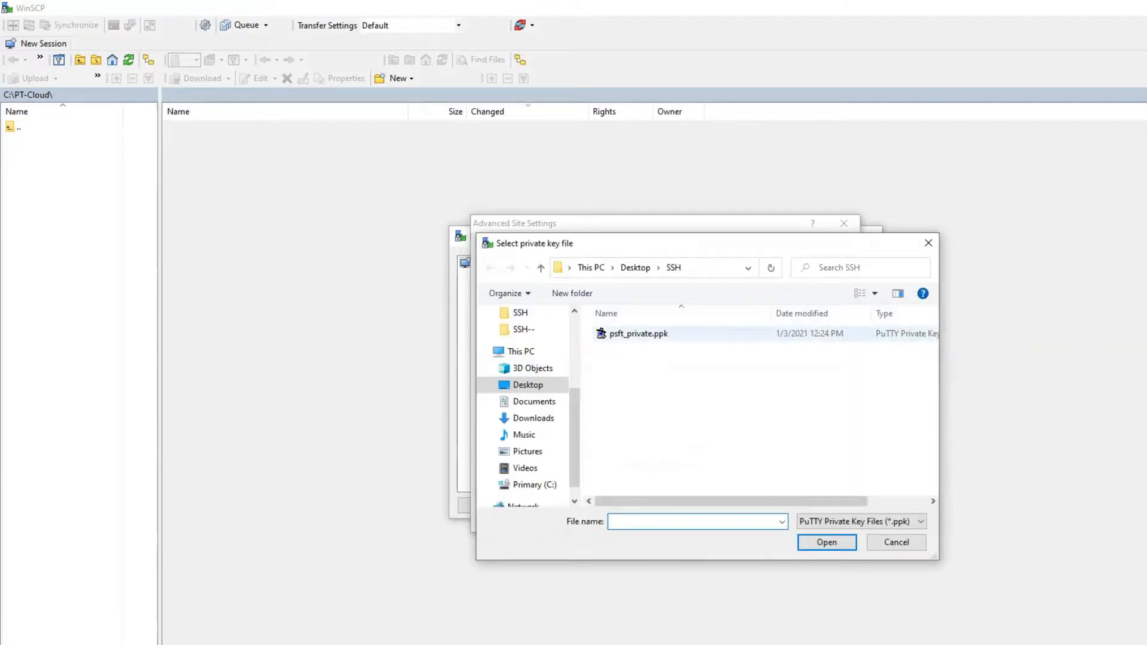
pyautogui.click(709, 520)
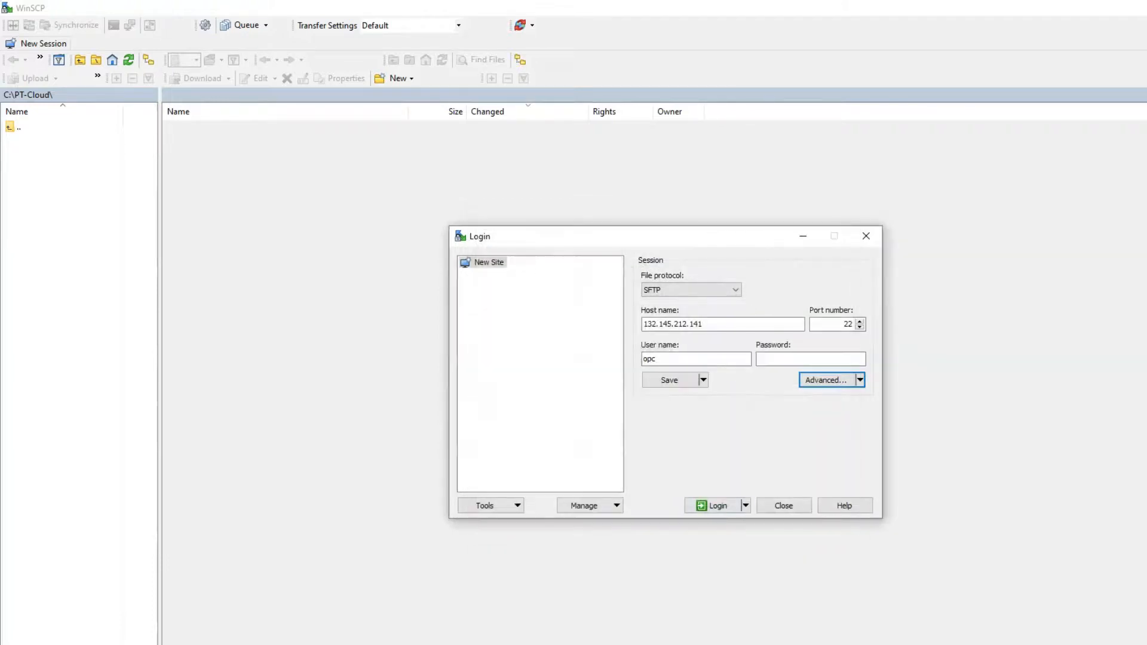
pyautogui.click(714, 506)
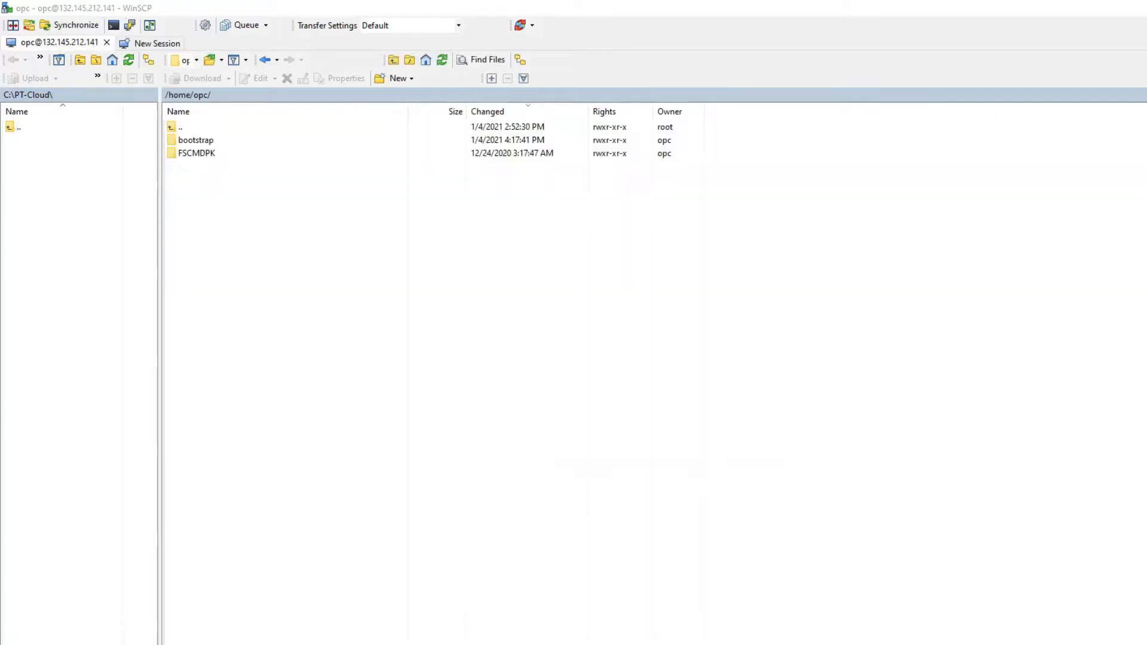
# - Navigate the remote panel to /opt/oracle/psft/pt/tools_client
pyautogui.press('BackSpace')
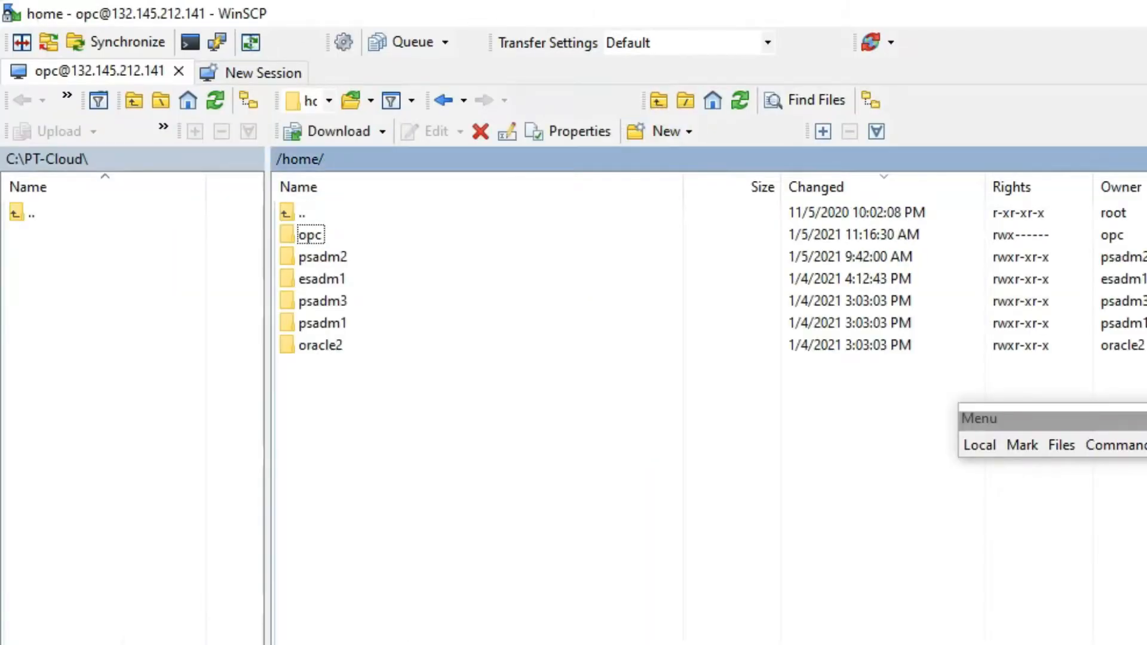
pyautogui.press('BackSpace')
pyautogui.doubleClick(310, 323)
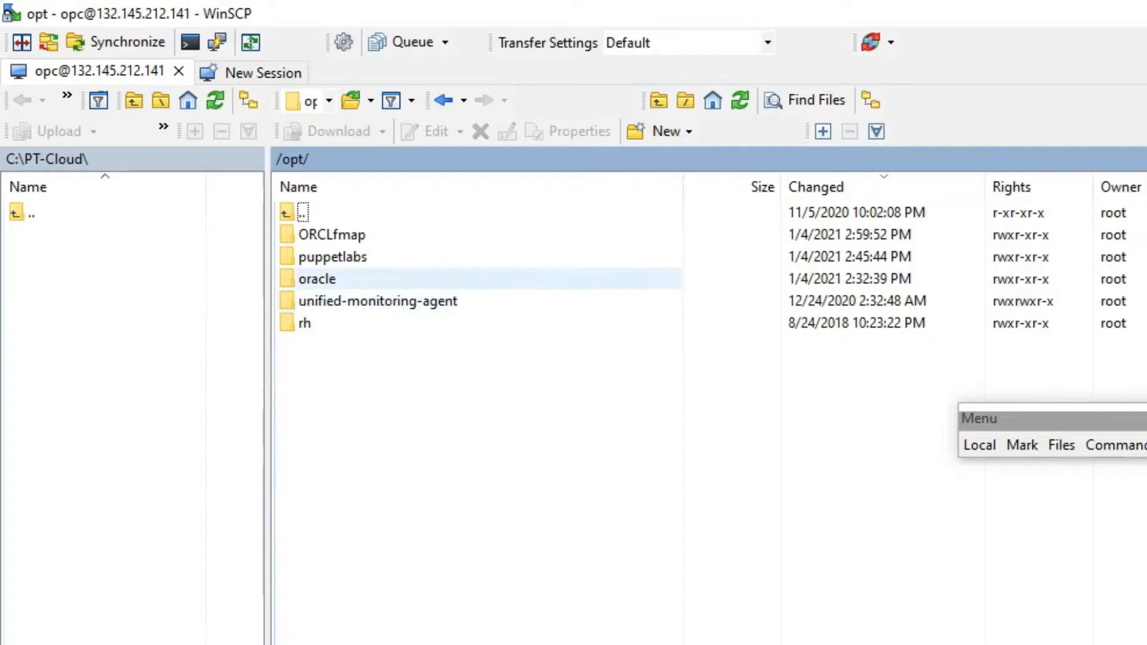
pyautogui.doubleClick(312, 279)
pyautogui.doubleClick(310, 234)
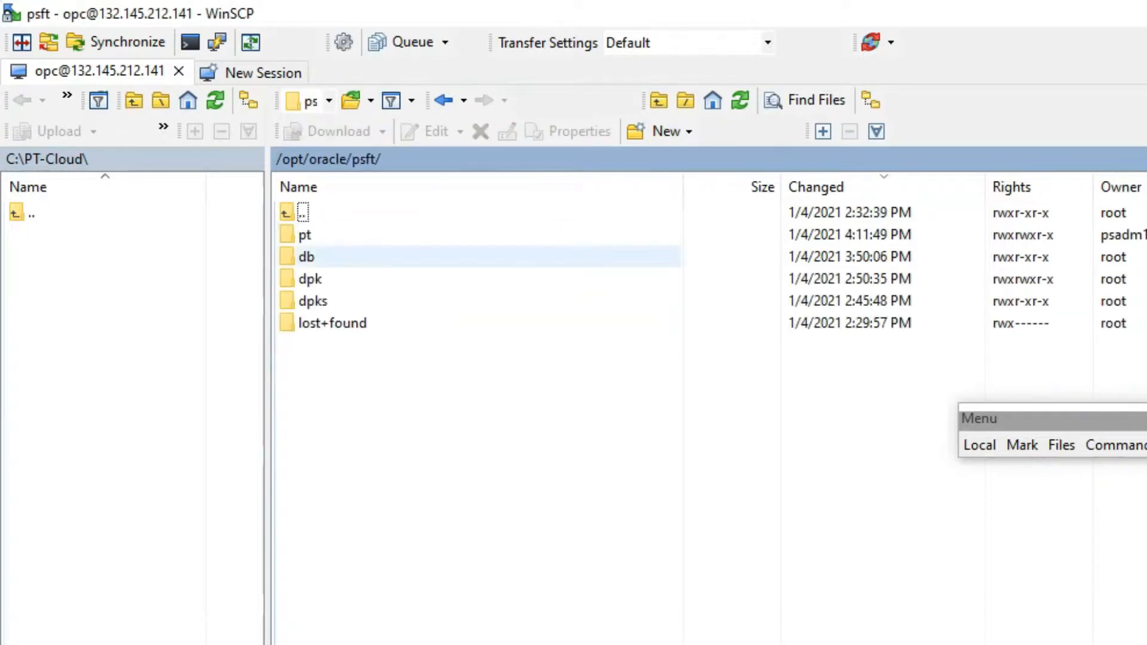
pyautogui.doubleClick(308, 234)
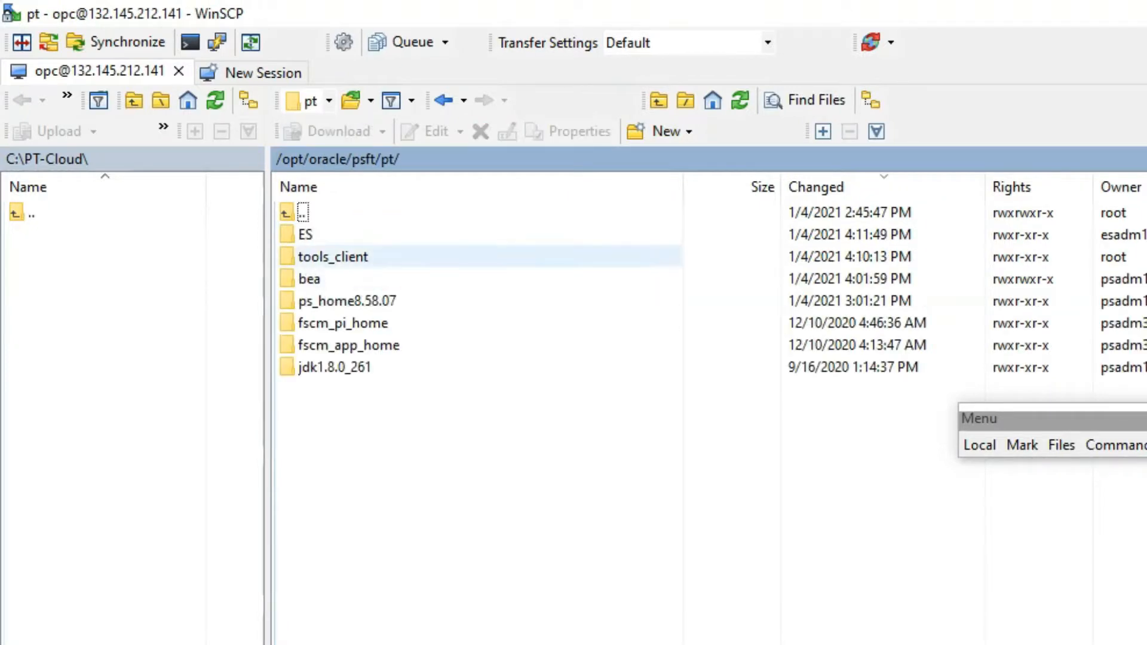
pyautogui.doubleClick(333, 256)
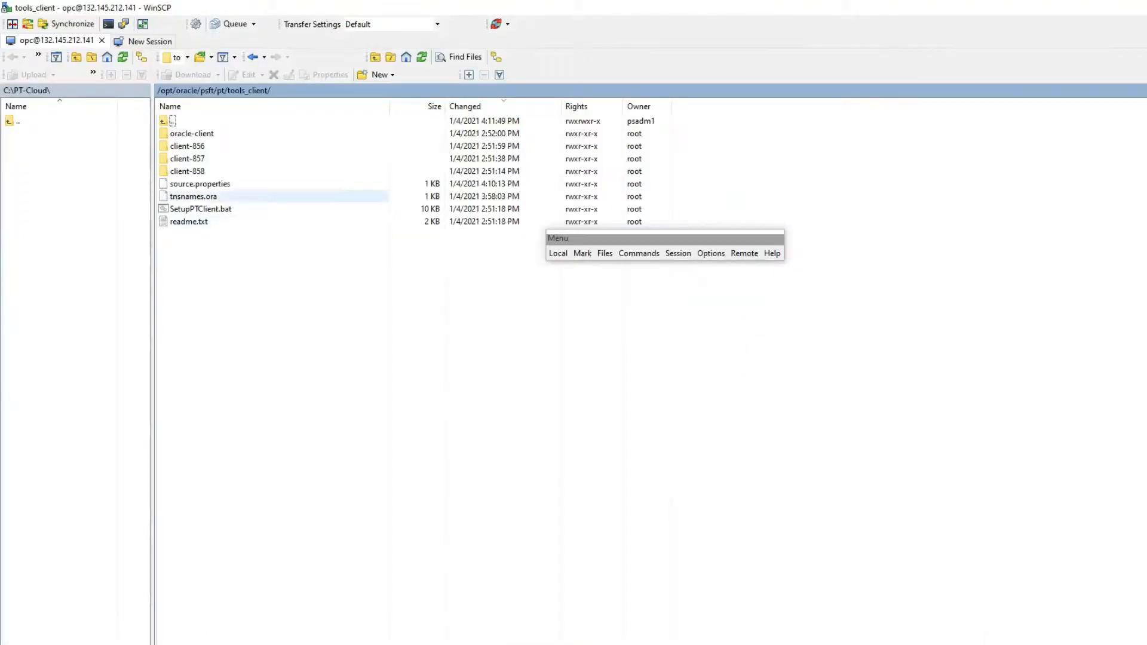
# - Copy client-858, SetupPTClient.bat, source.properties and readme.txt into local C:\PT-Cloud
pyautogui.click(329, 301)
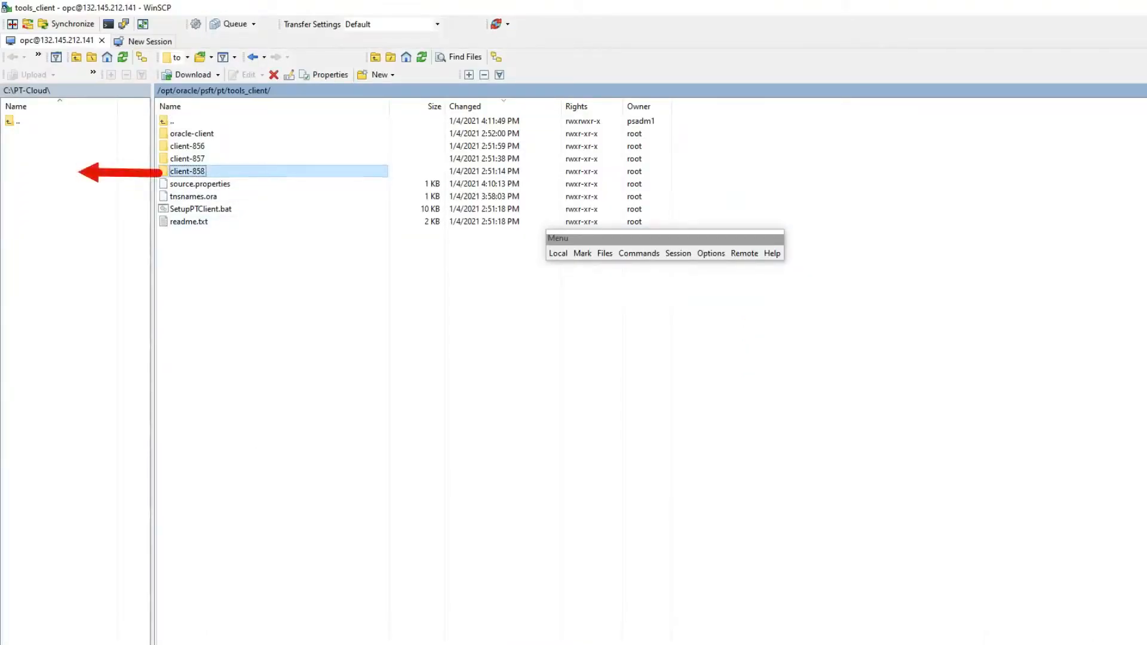
pyautogui.moveTo(188, 172); pyautogui.dragTo(79, 172)
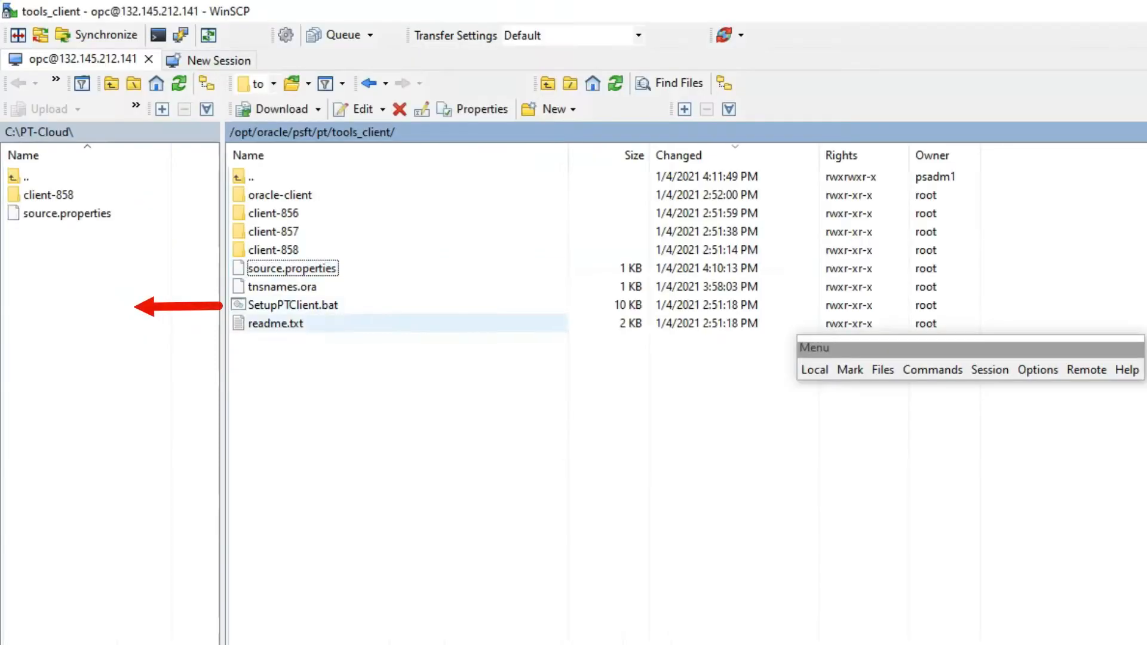
pyautogui.click(201, 209)
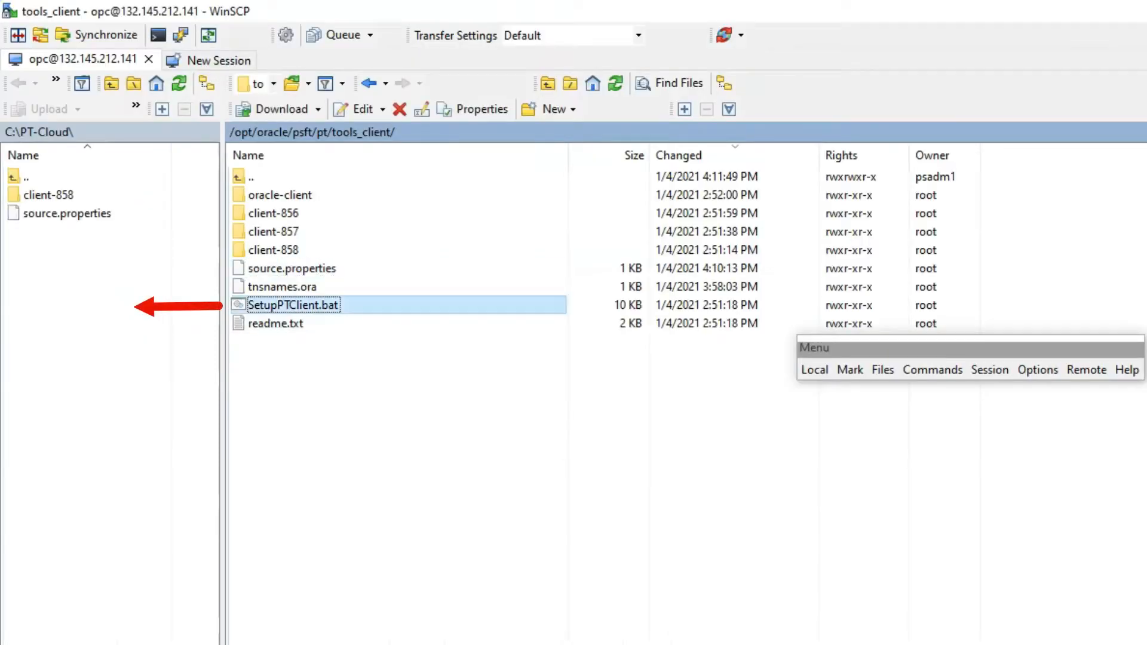
pyautogui.moveTo(275, 324); pyautogui.dragTo(113, 308)
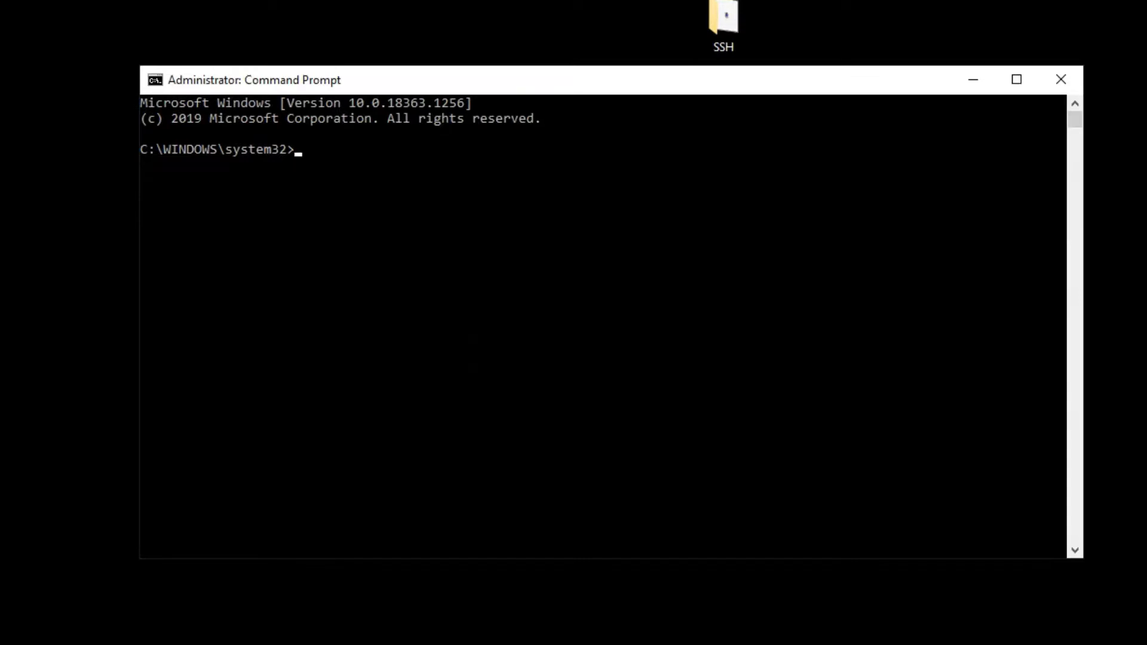
# - Change the console directory to C:\PT-Cloud\client-858
pyautogui.click(352, 179)
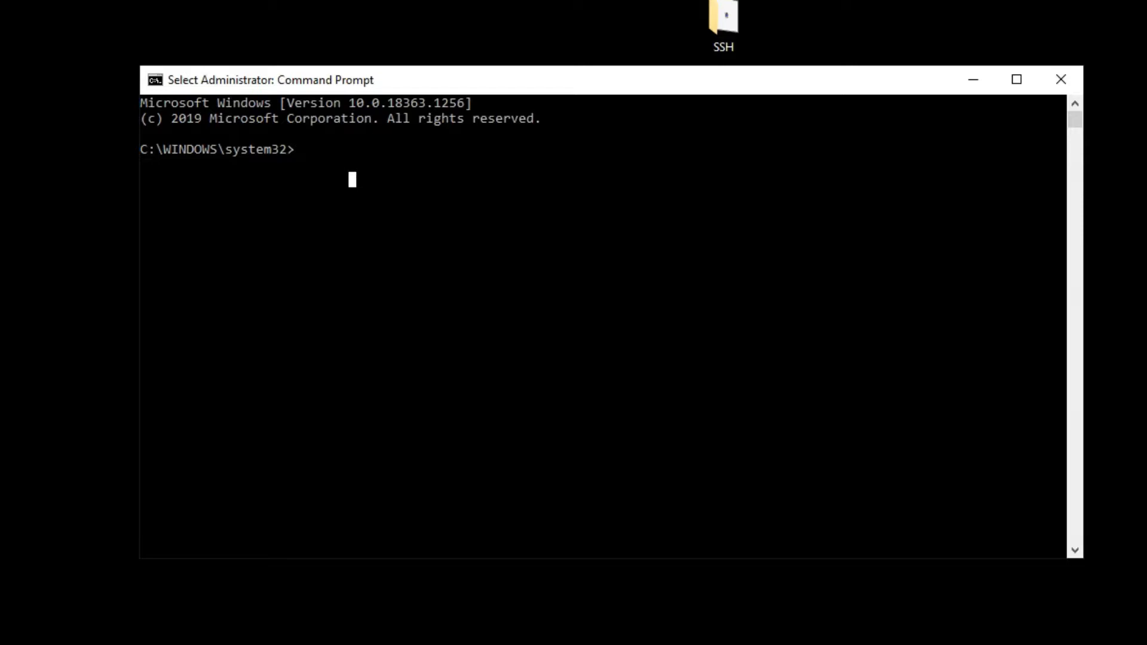
pyautogui.press('Escape')
pyautogui.write('cd C:\\PT-Cloud\\client-')
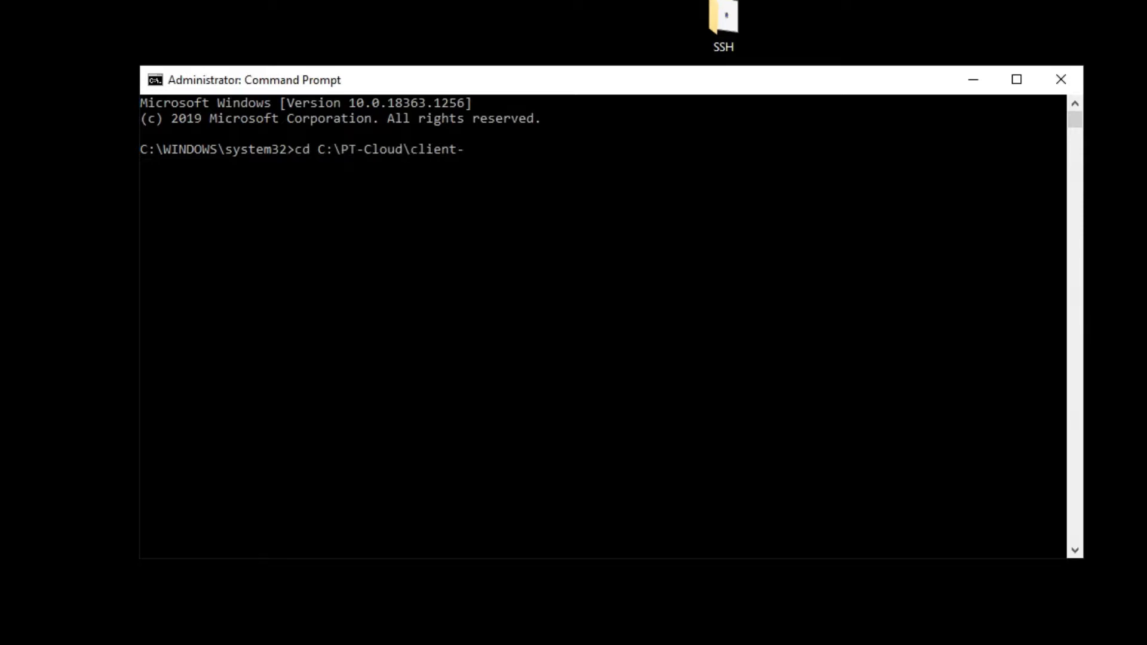
pyautogui.write('858')
pyautogui.press('Return')
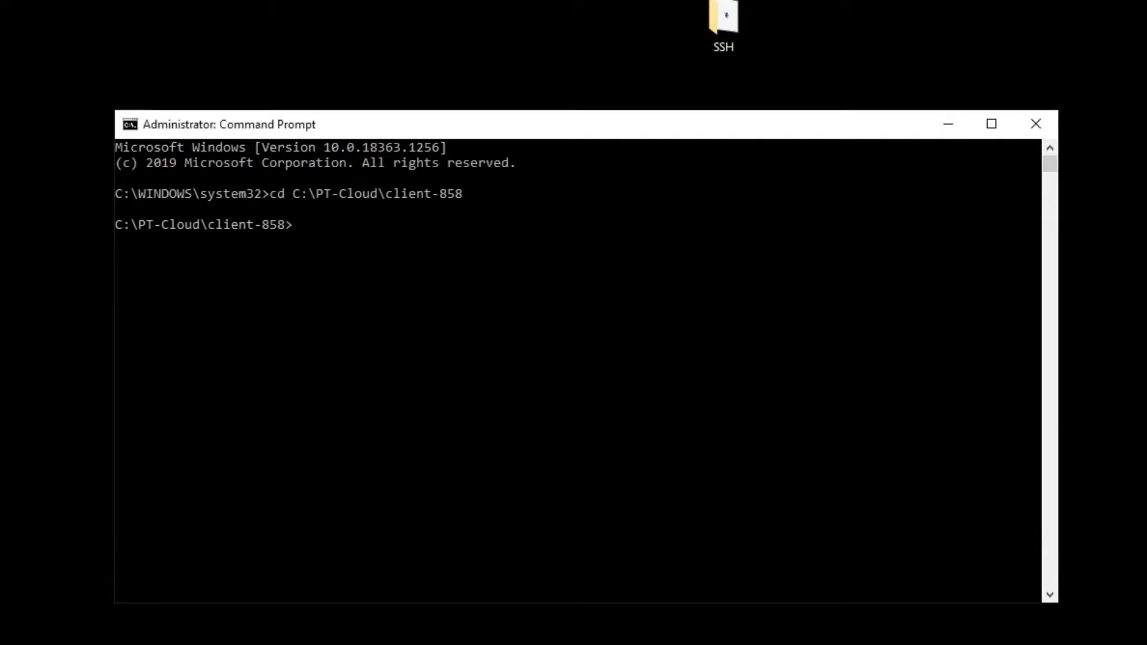
# - Run SetupPTClient.bat -t, answer Y, choose Oracle (1), and set PSHOME to C:\PT858_Latest
pyautogui.write('SetupPTClient.bat -t')
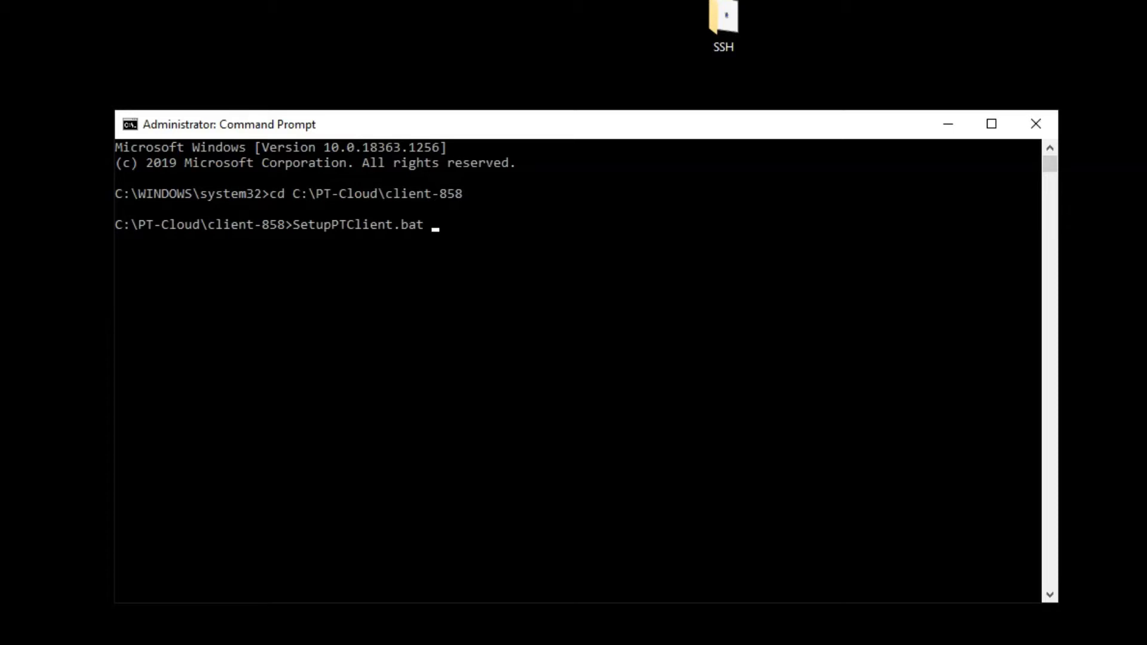
pyautogui.press('Return')
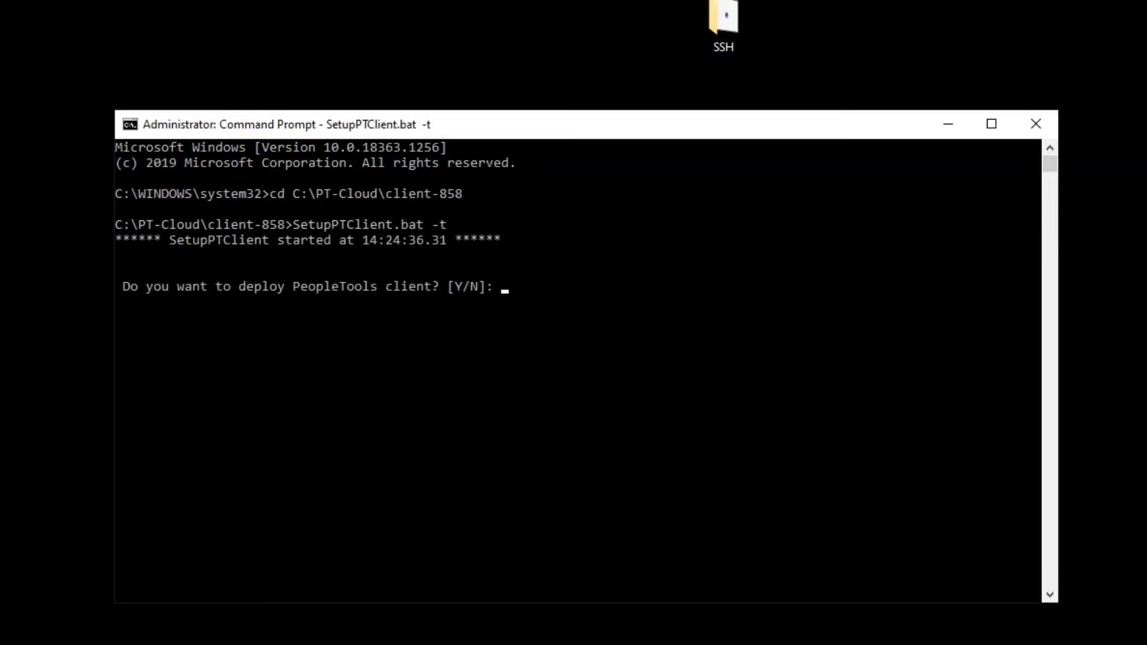
pyautogui.write('Y')
pyautogui.press('Return')
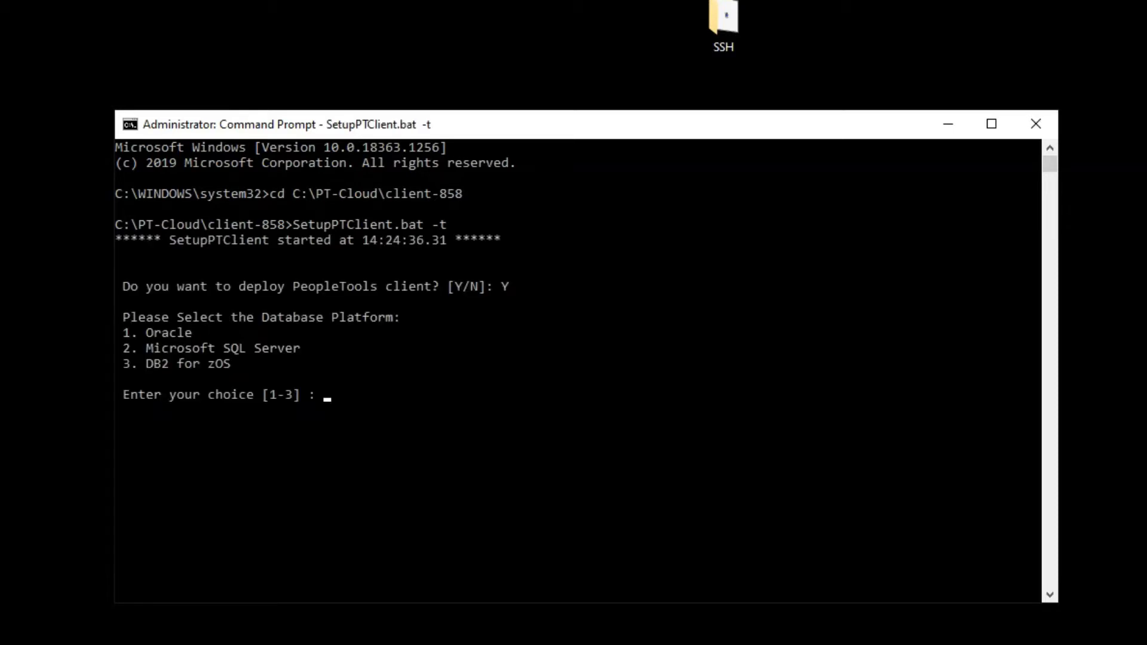
pyautogui.write('1')
pyautogui.press('Return')
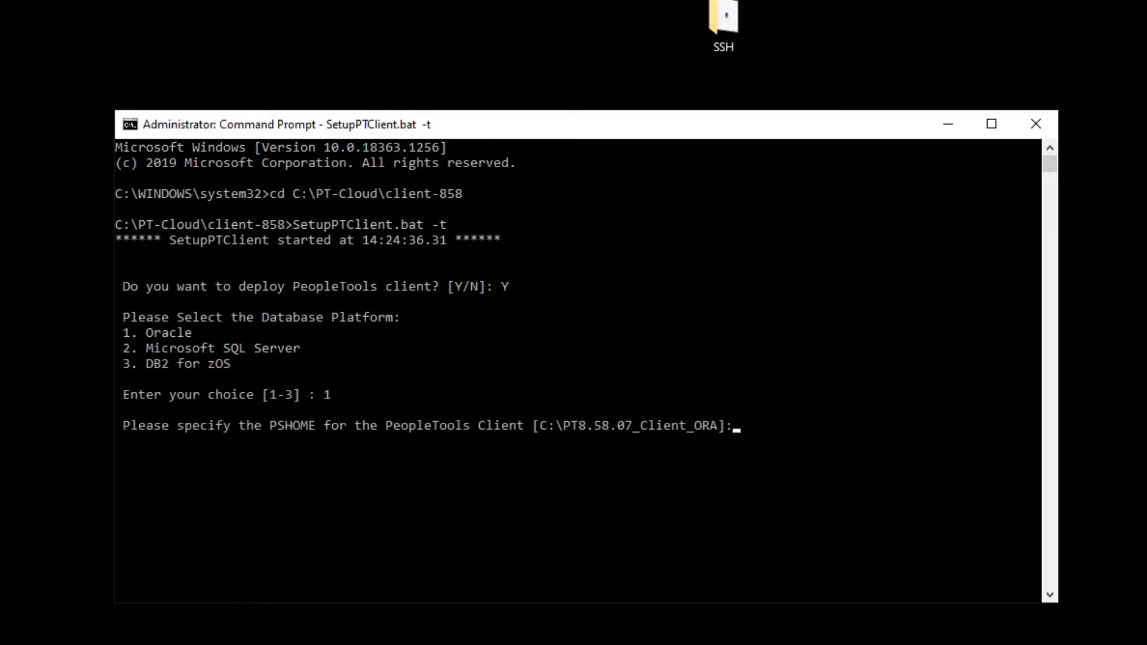
pyautogui.write('C:\\PT858_Latest')
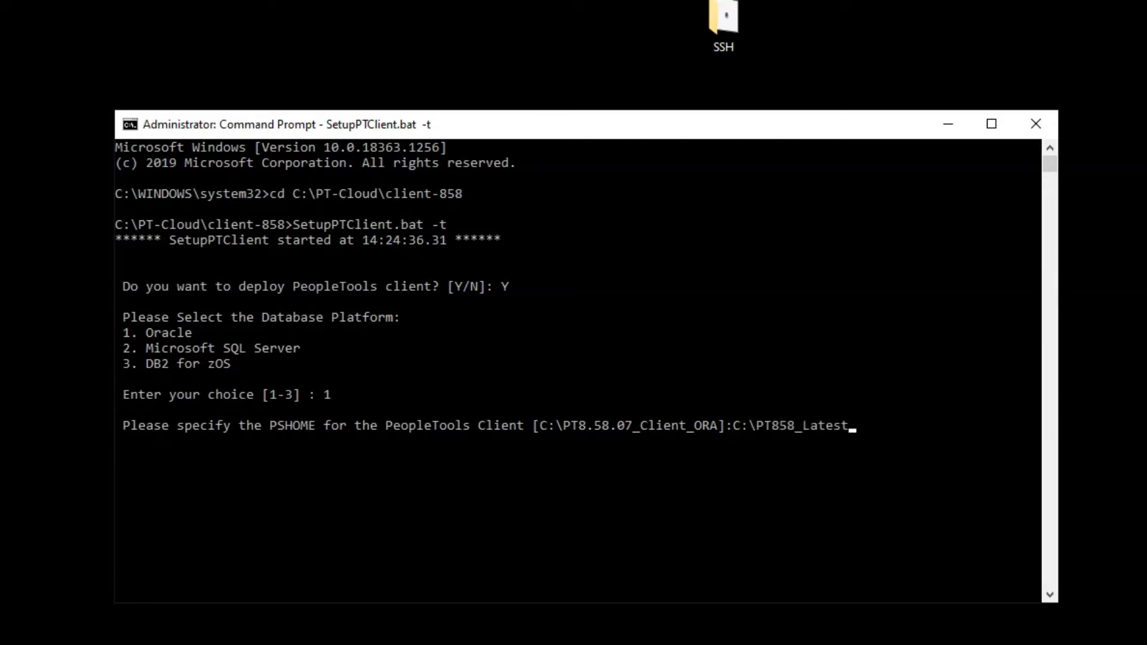
pyautogui.press('Return')
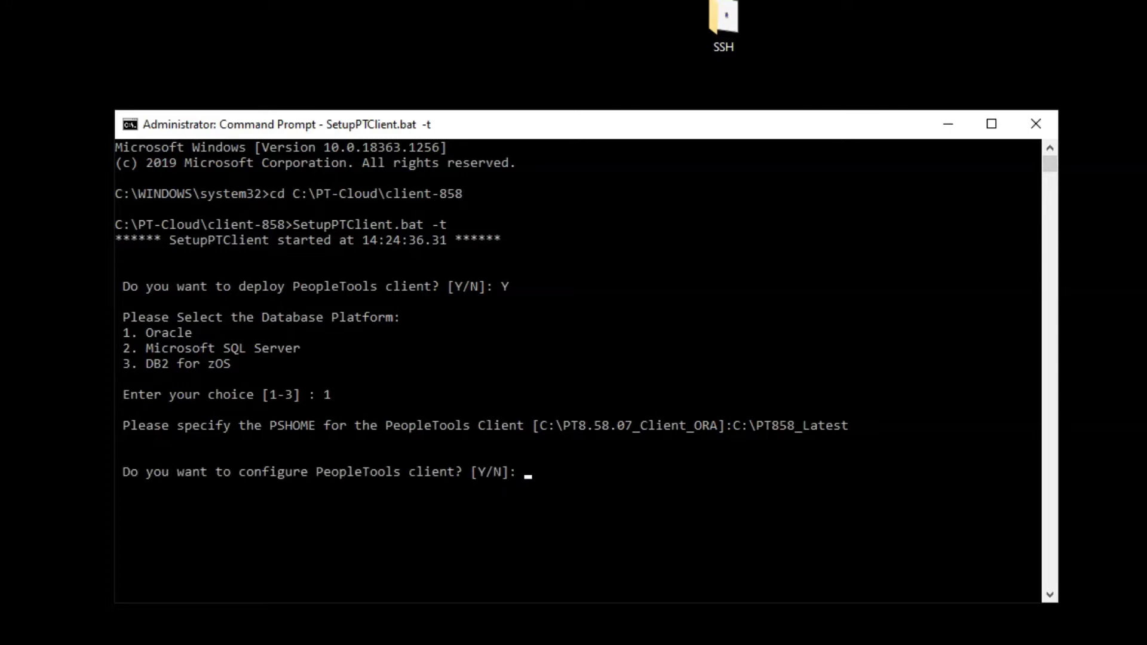
# - Agree to configure the client with database FSCMXI and server name DEDICATED
pyautogui.write('Y')
pyautogui.press('Return')
pyautogui.write('FSCM')
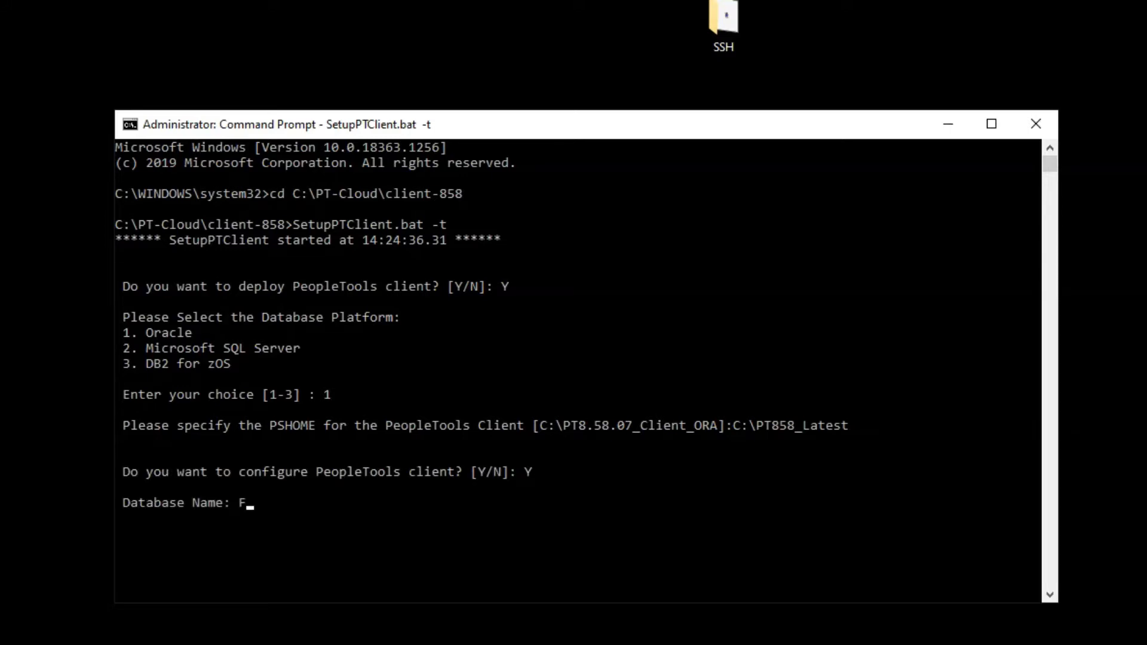
pyautogui.write('XI')
pyautogui.press('Return')
pyautogui.write('DEDICATED')
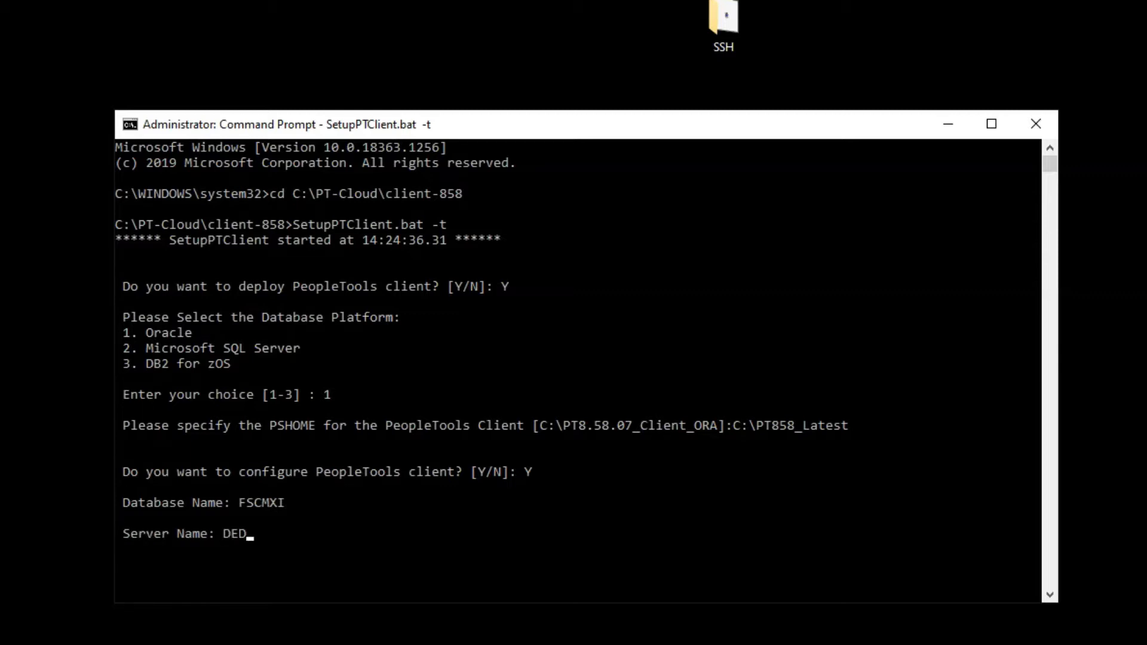
pyautogui.press('Return')
# - Enter user ID root, connect ID people, and the connect password twice
pyautogui.write('RO')
pyautogui.press('BackSpace')
pyautogui.press('BackSpace')
pyautogui.write('root')
pyautogui.press('Return')
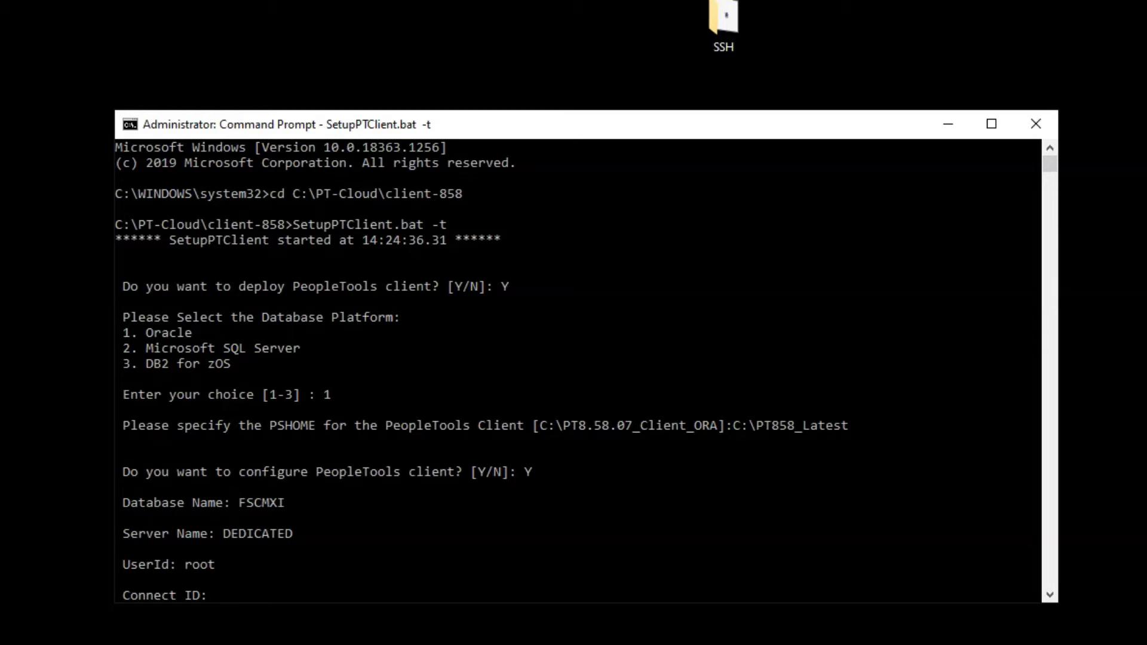
pyautogui.write('people')
pyautogui.press('Return')
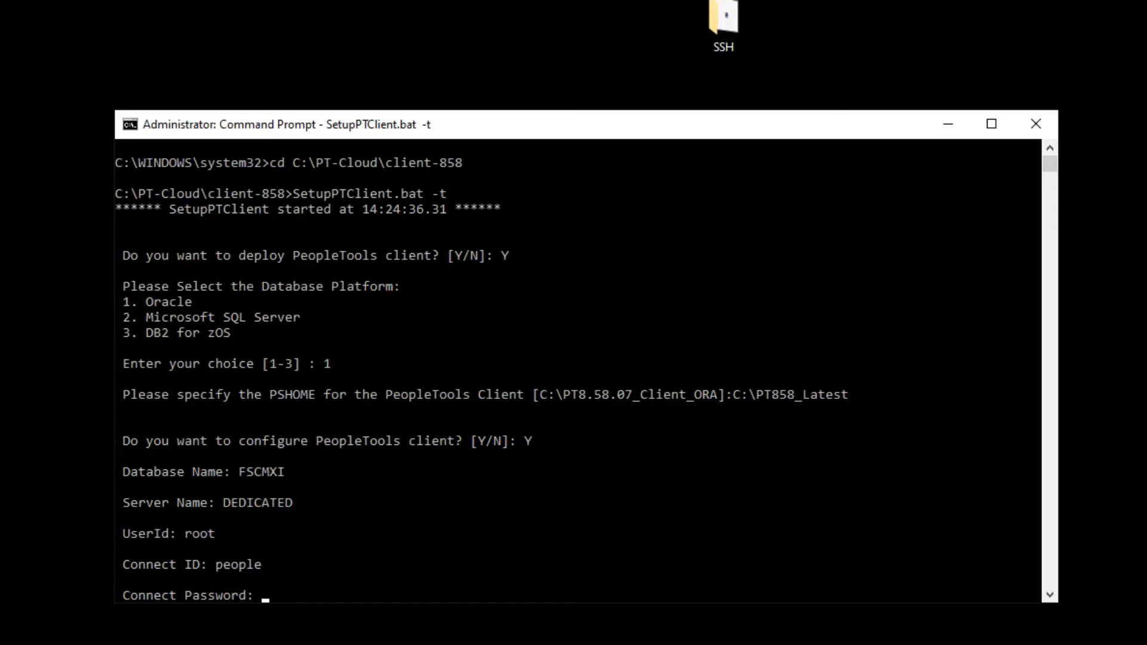
pyautogui.press('Return')
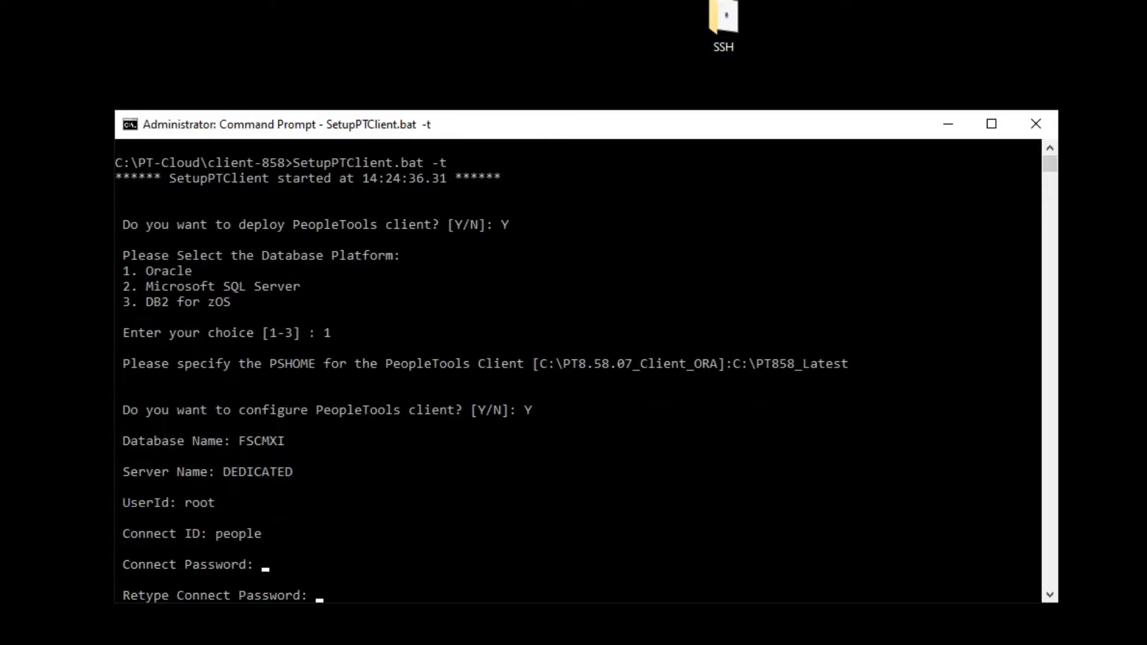
pyautogui.press('Return')
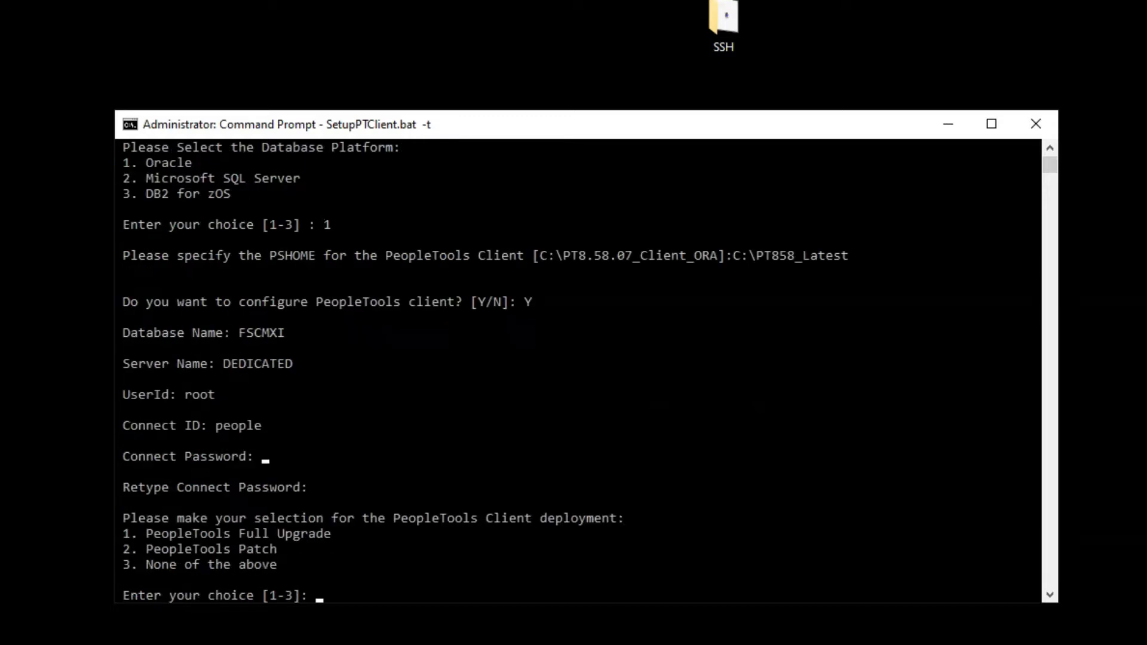
# - Choose Full Upgrade (1) and decline Change Impact Analyzer and Test Framework, starting deployment
pyautogui.write('1')
pyautogui.press('Return')
pyautogui.write('N')
pyautogui.write('N')
pyautogui.press('Return')
pyautogui.write('N')
pyautogui.press('Return')
pyautogui.write('N')
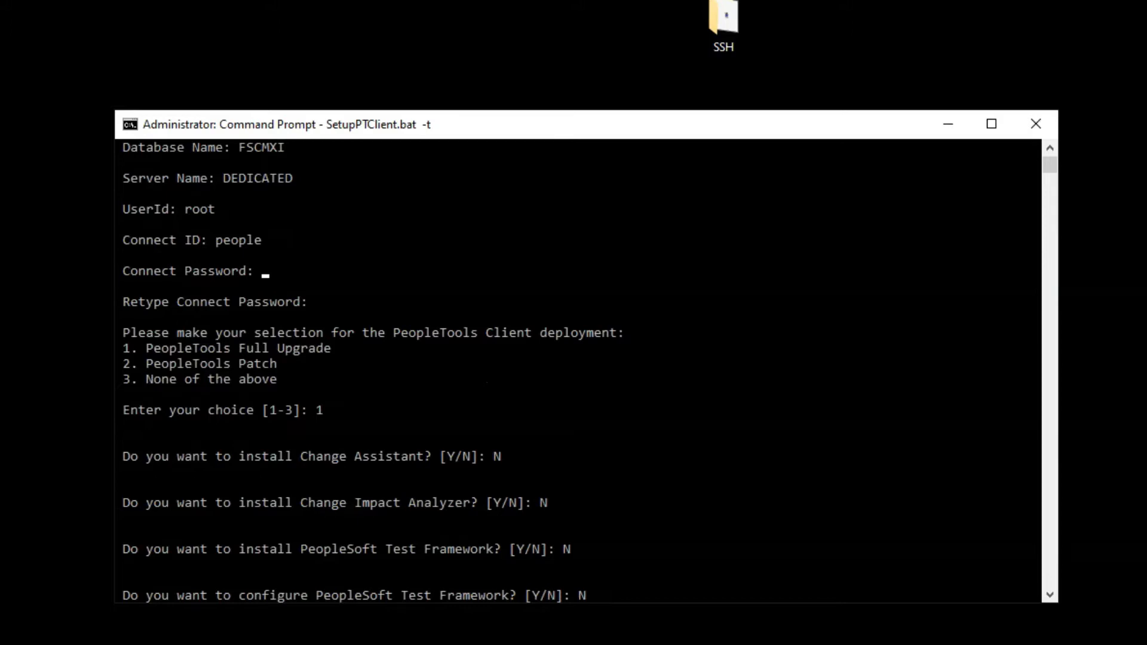
pyautogui.press('Return')
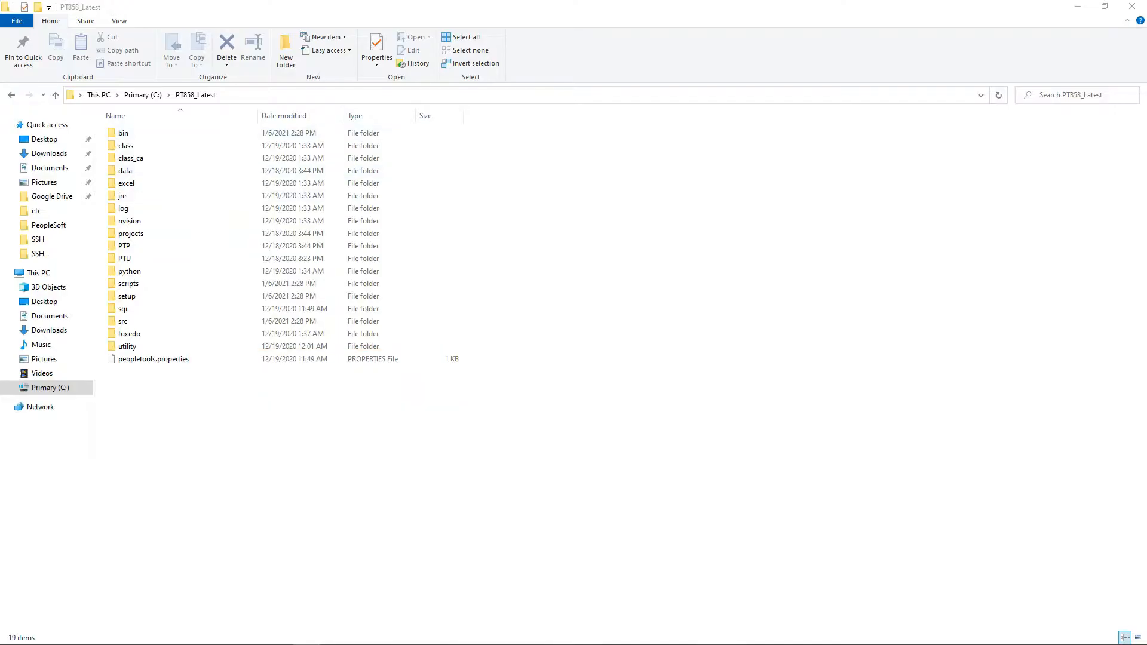
pyautogui.click(104, 95)
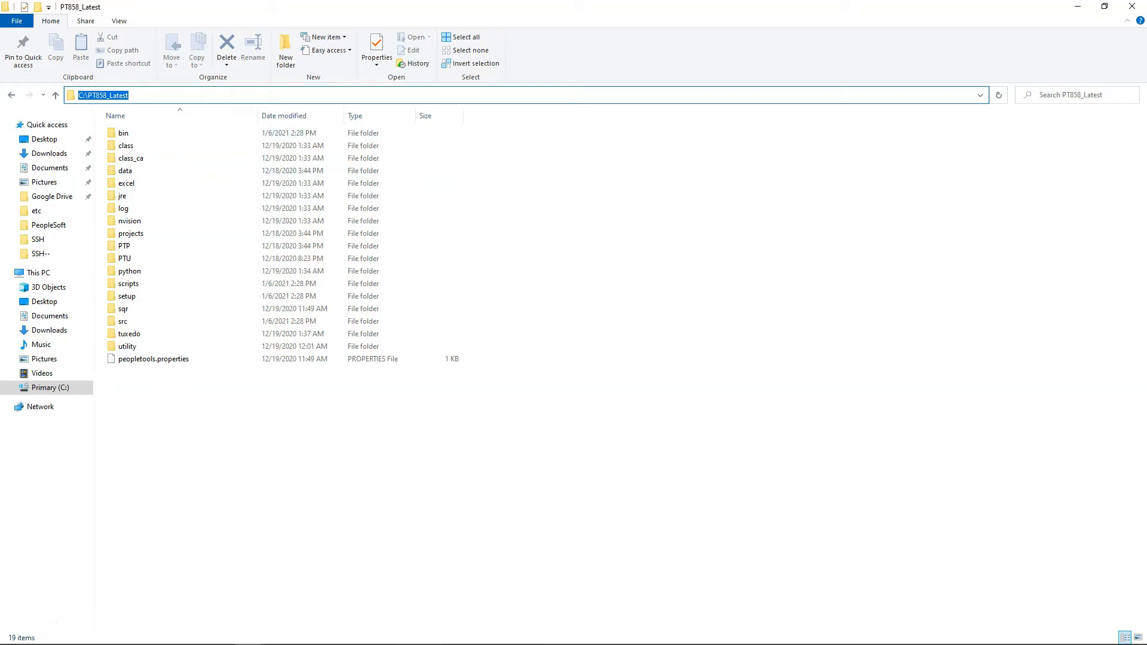
# - Launch pside.exe (Application Designer) from the bin\client\winx86 folder under C:\PT858_Latest
pyautogui.doubleClick(123, 133)
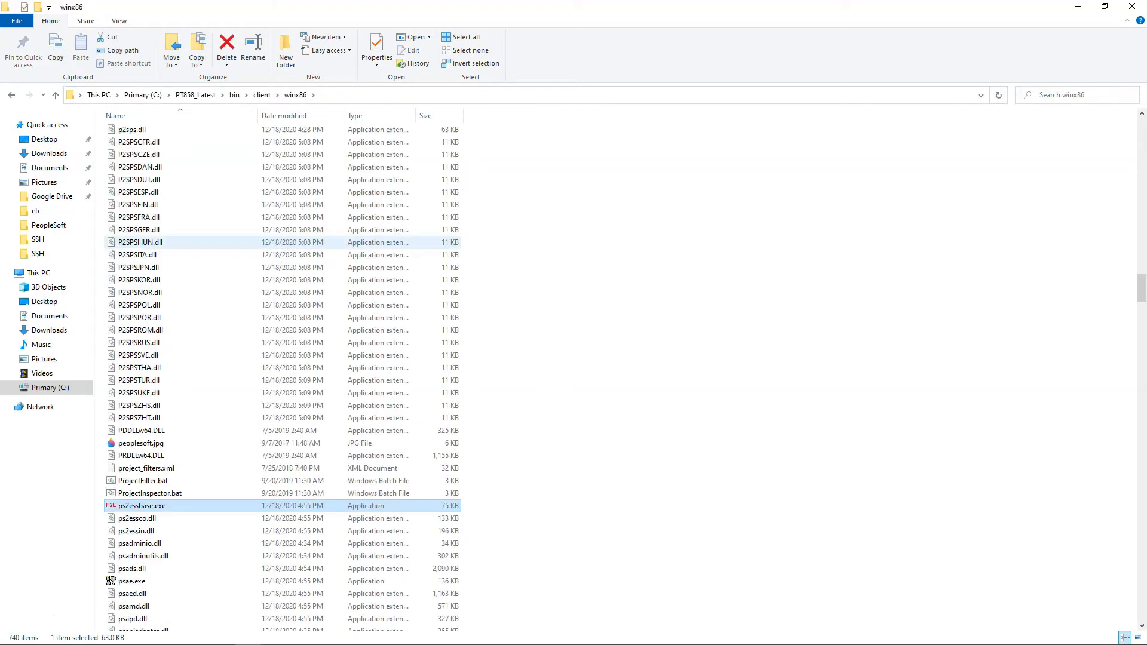
pyautogui.press('d')
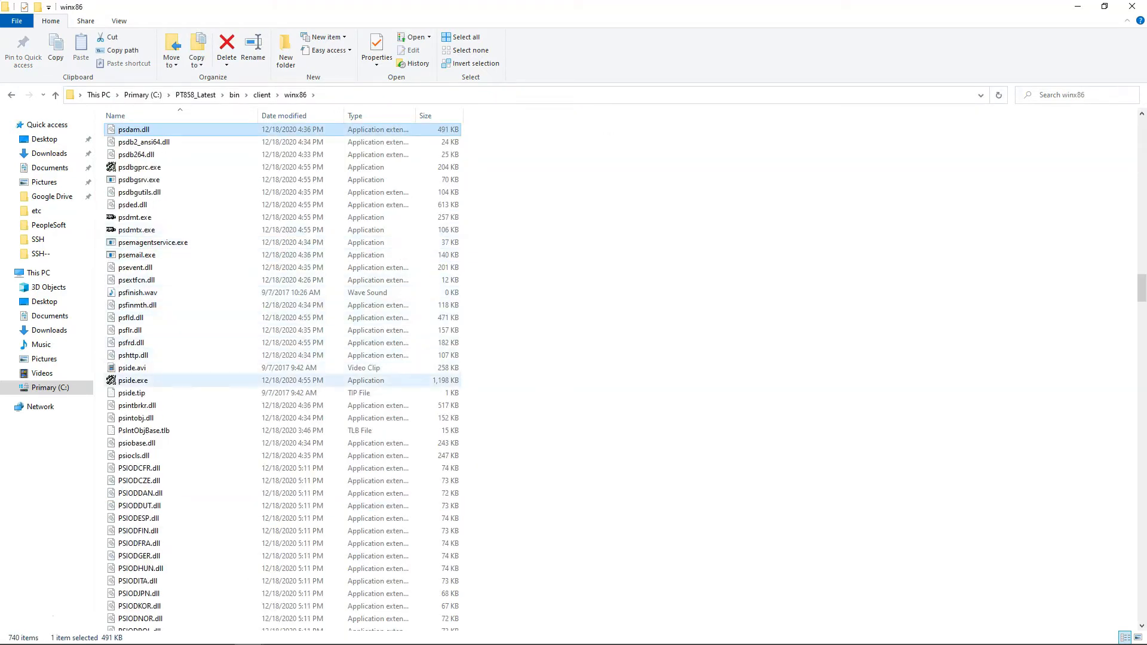
pyautogui.click(155, 380)
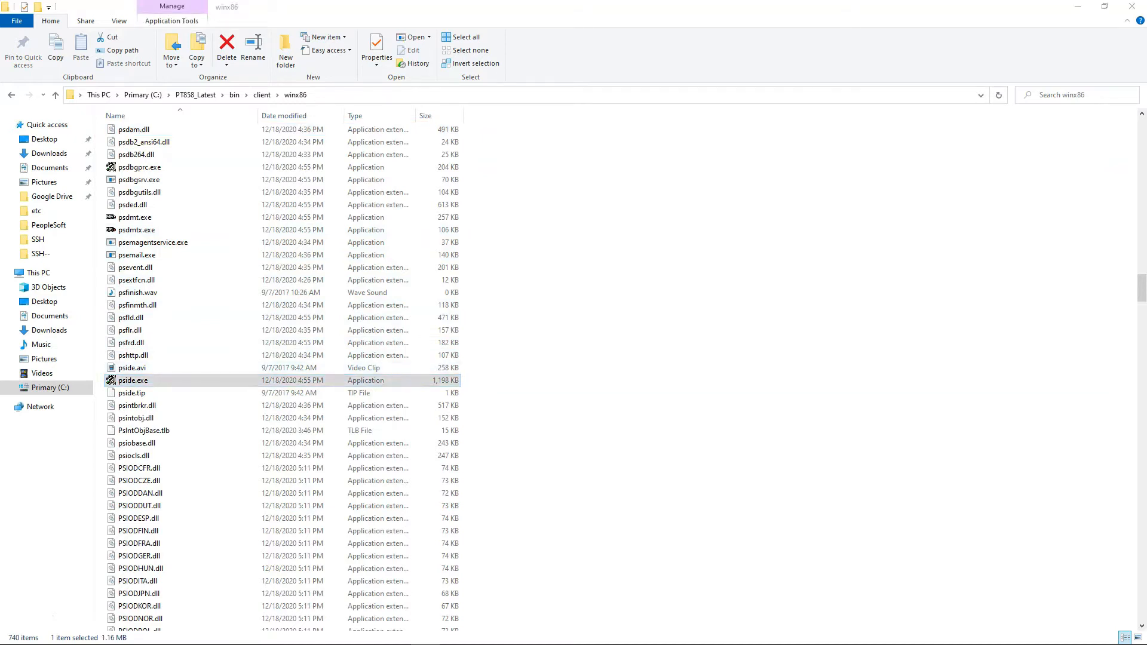
# - Sign on to FSCMXI with the user ID and password, then show Help > About PeopleTools
pyautogui.write('VP1')
pyautogui.press('Tab')
pyautogui.write('V')
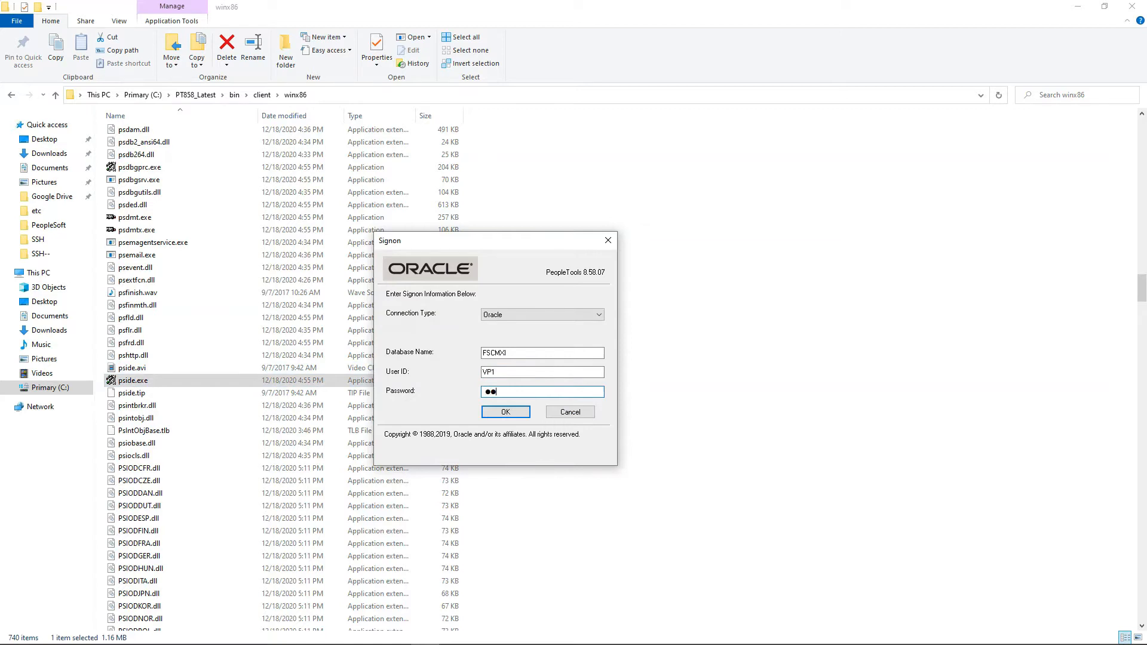
pyautogui.click(507, 412)
pyautogui.click(266, 56)
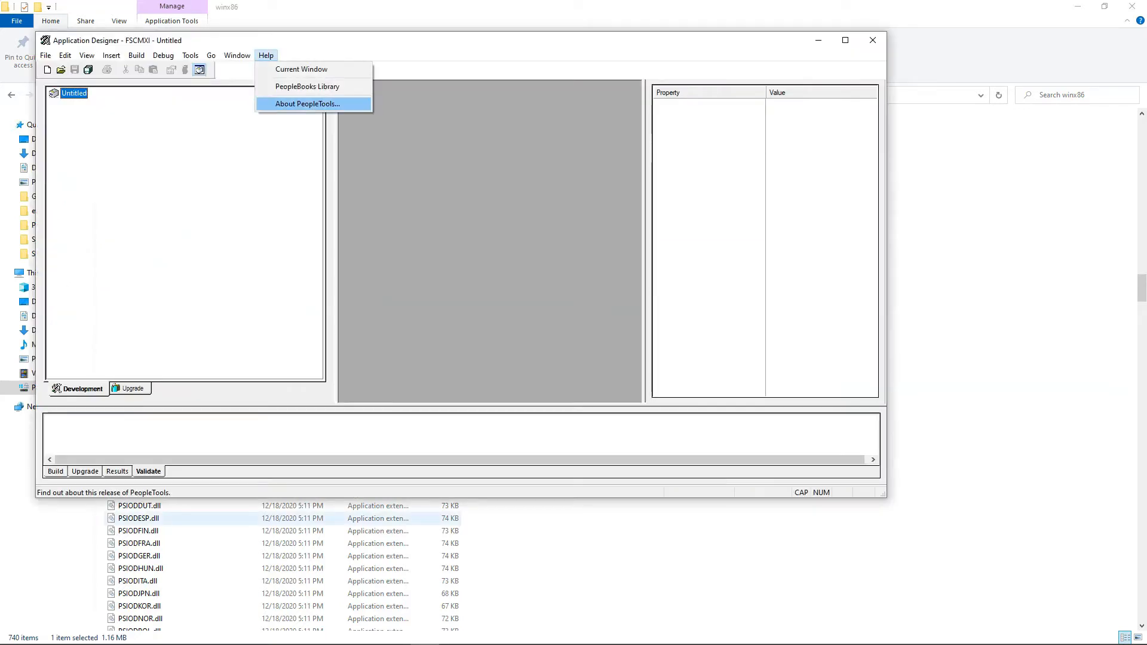
pyautogui.click(308, 104)
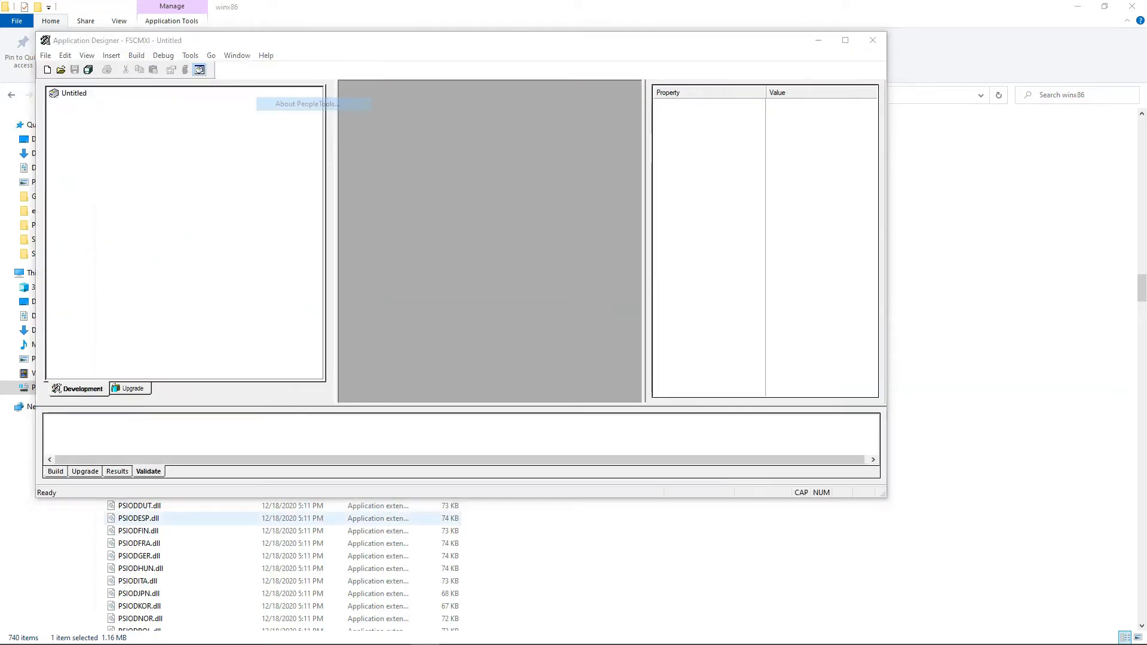